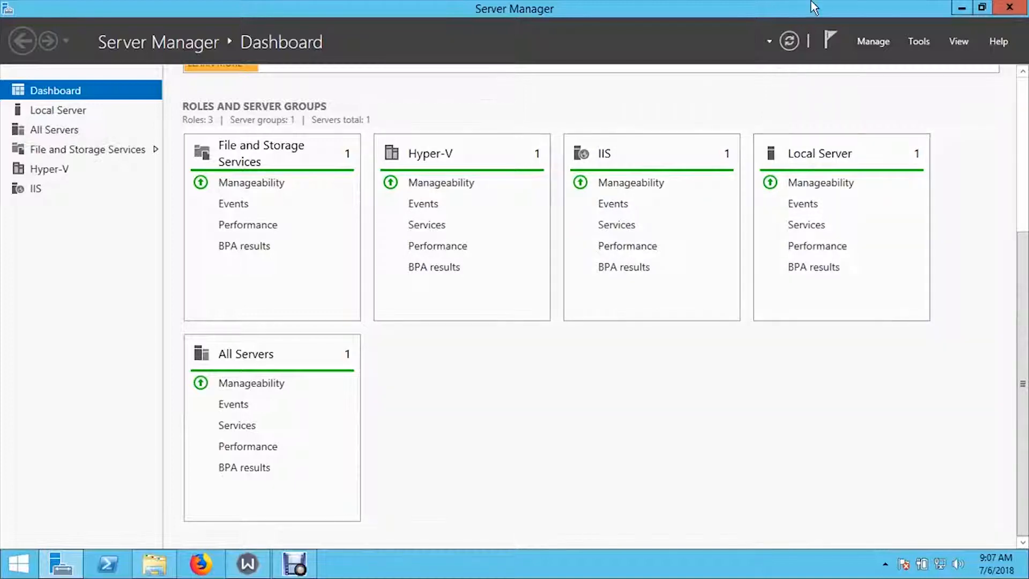
Check the task notifications and the Local Server's services detail view
{"action": "left_click", "coordinate": [828, 40]}
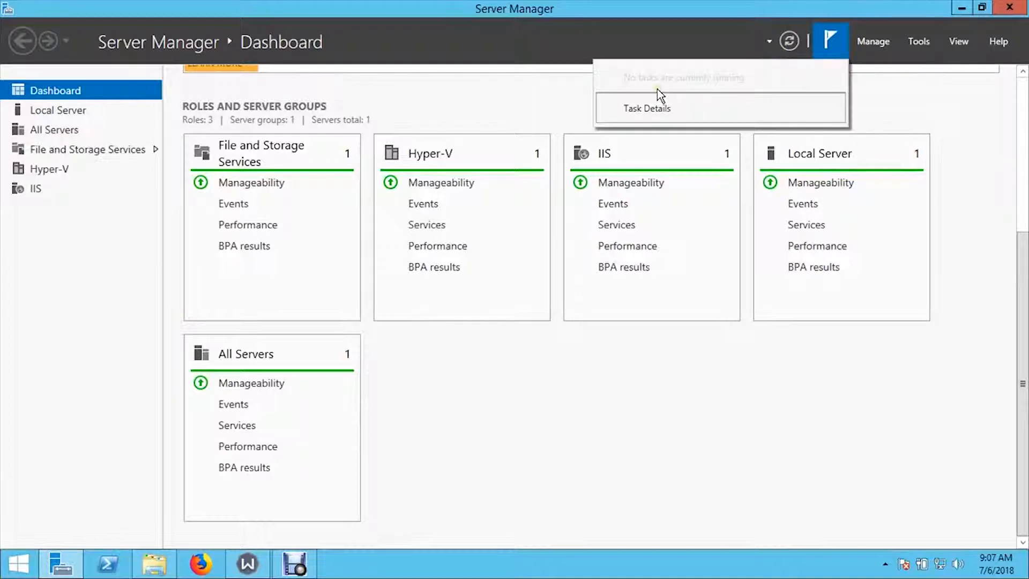
{"action": "left_click", "coordinate": [814, 225]}
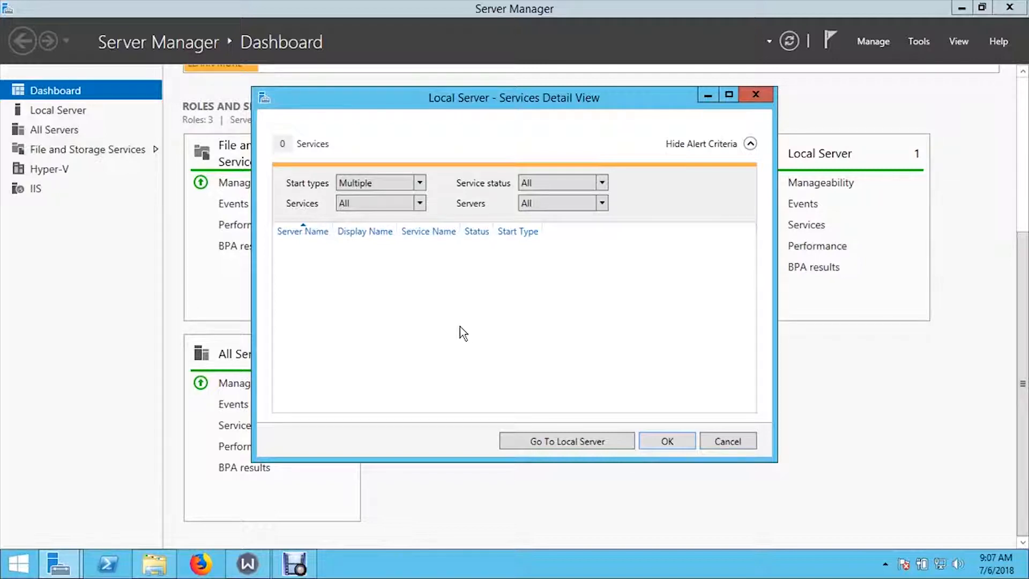
{"action": "key", "text": "Escape"}
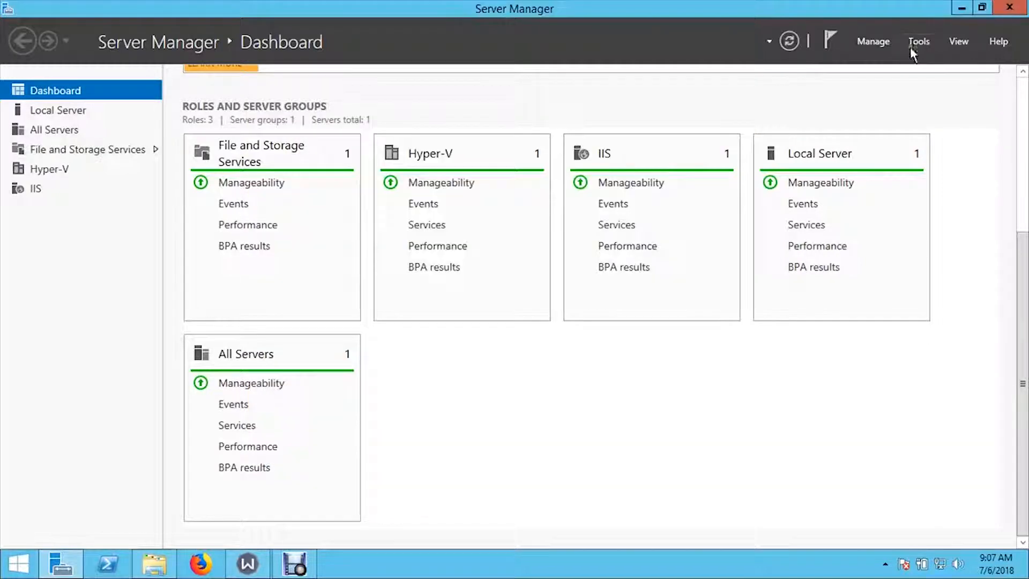
Open Hyper-V Manager from Server Manager and maximize its window
{"action": "left_click", "coordinate": [916, 44]}
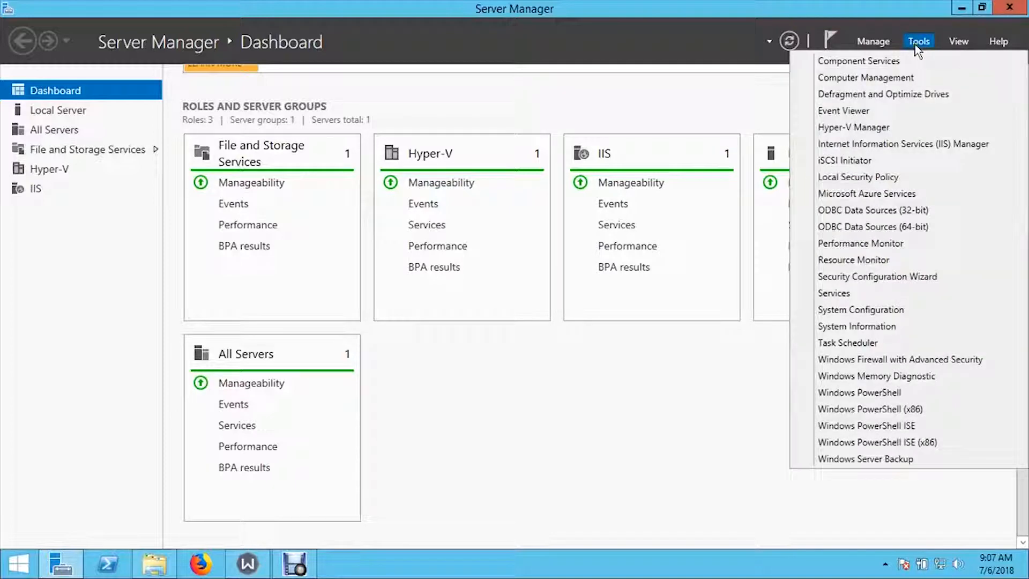
{"action": "left_click", "coordinate": [869, 133]}
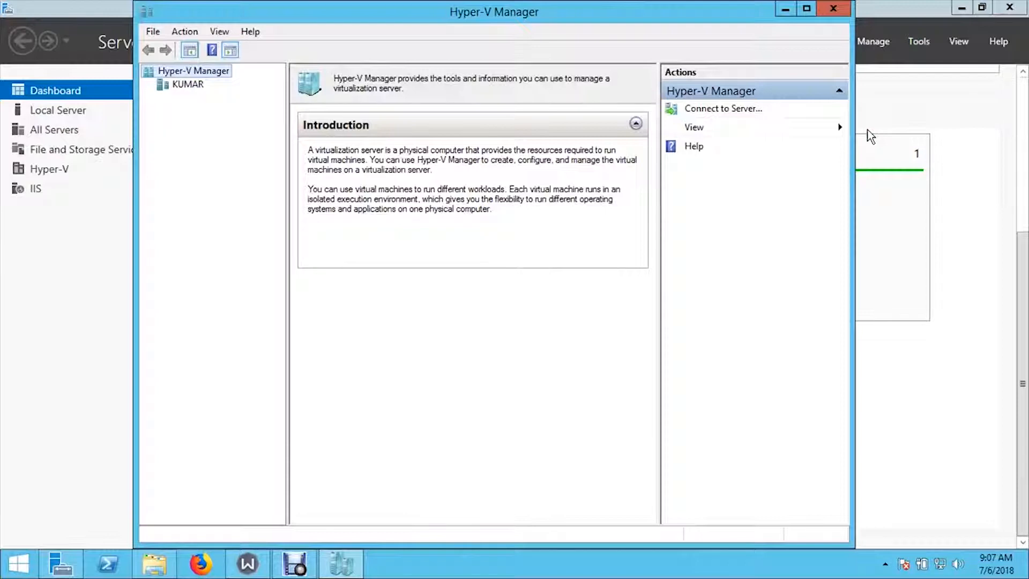
{"action": "left_click", "coordinate": [806, 8]}
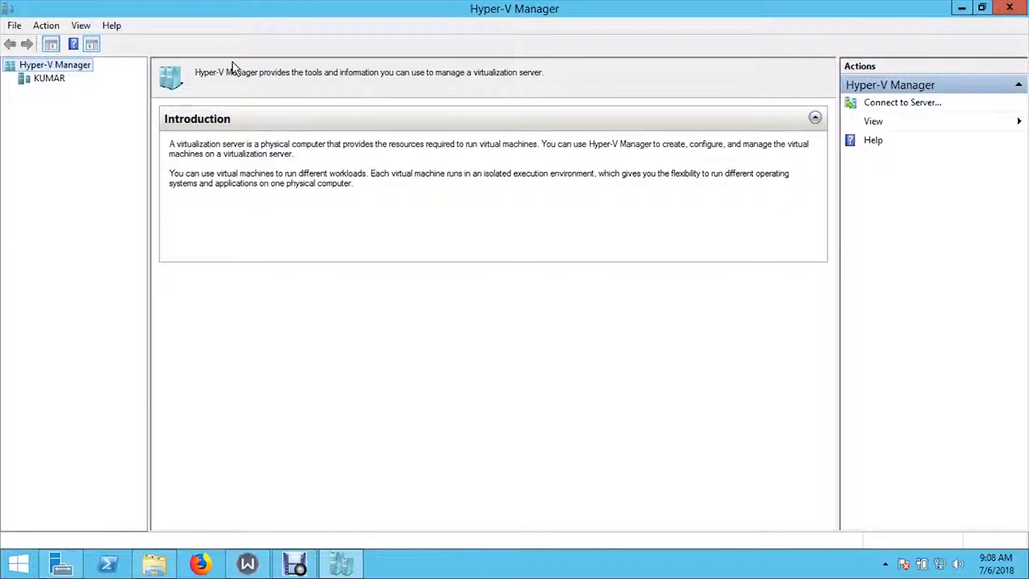
{"action": "right_click", "coordinate": [52, 65]}
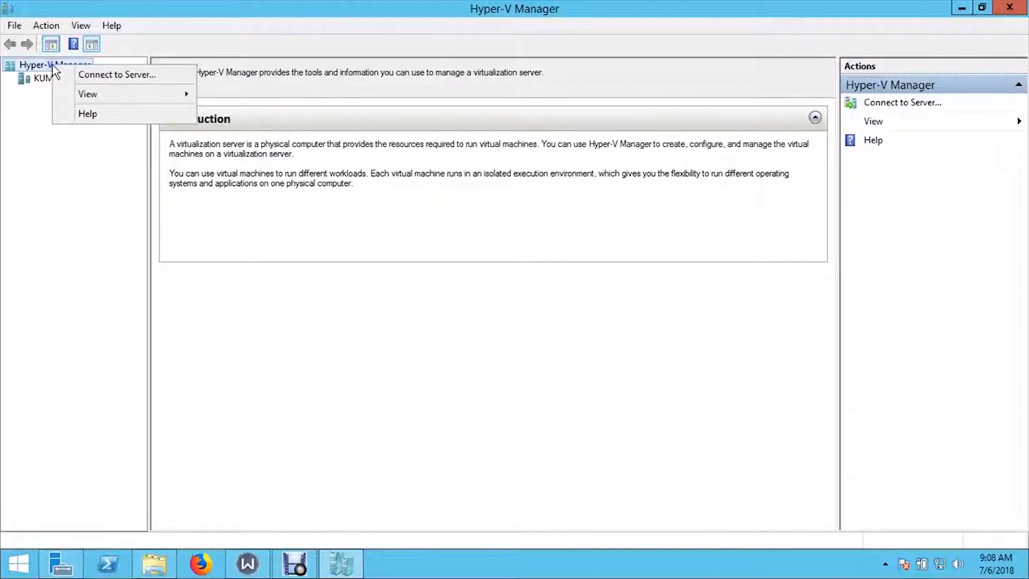
{"action": "left_click", "coordinate": [132, 76]}
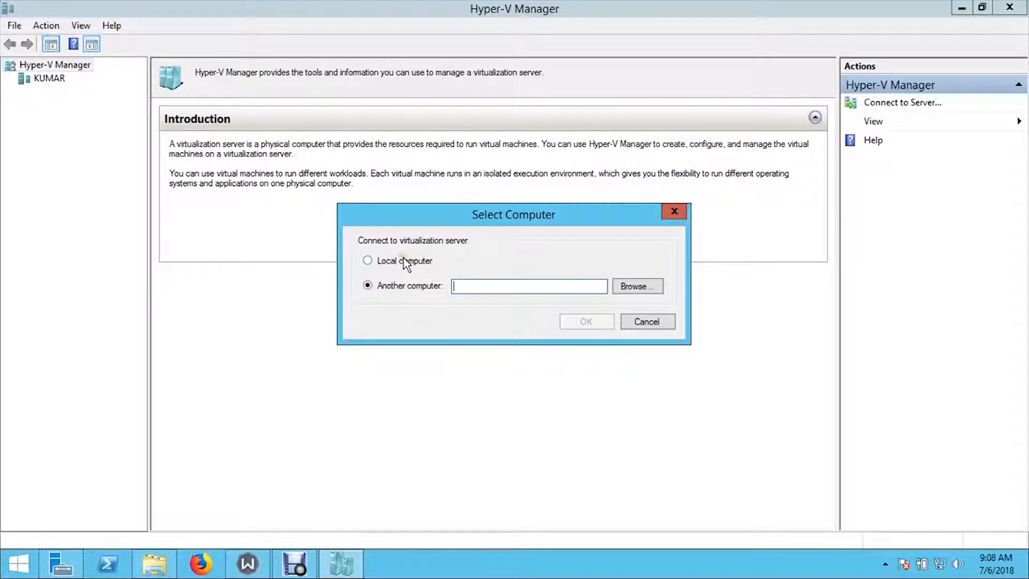
{"action": "left_click", "coordinate": [407, 262]}
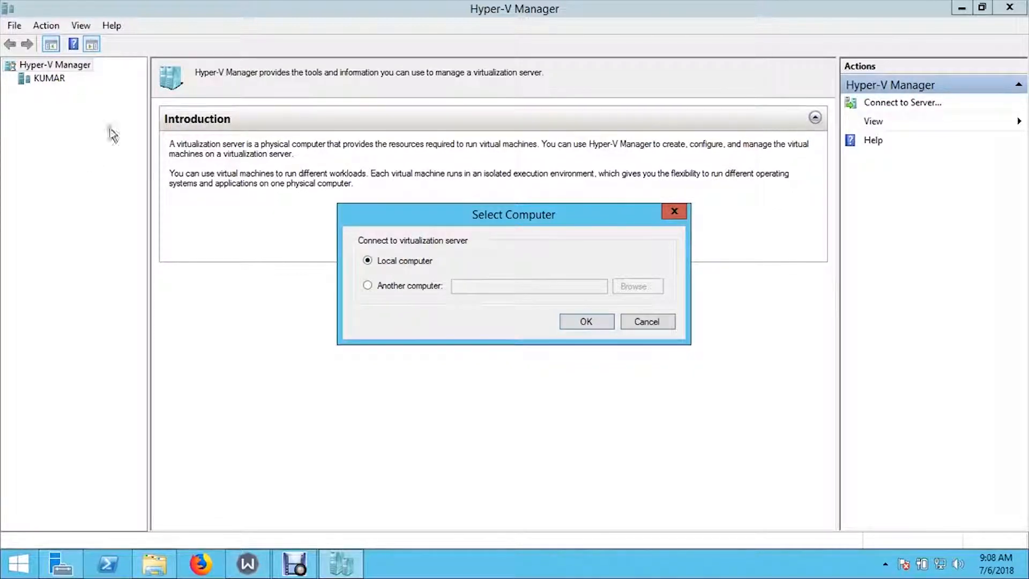
{"action": "left_click", "coordinate": [396, 285]}
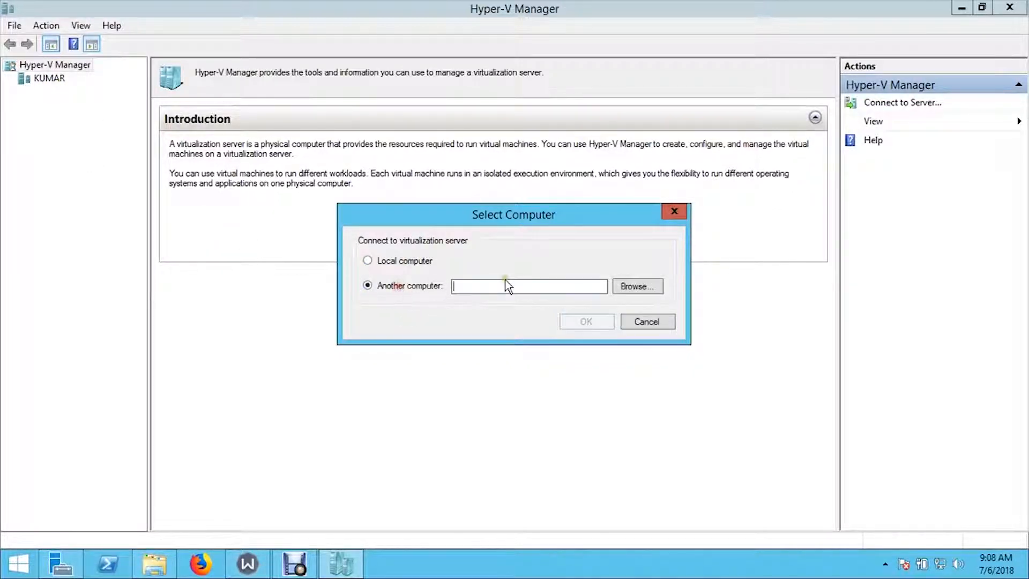
{"action": "left_click", "coordinate": [630, 291]}
{"action": "left_click", "coordinate": [647, 322]}
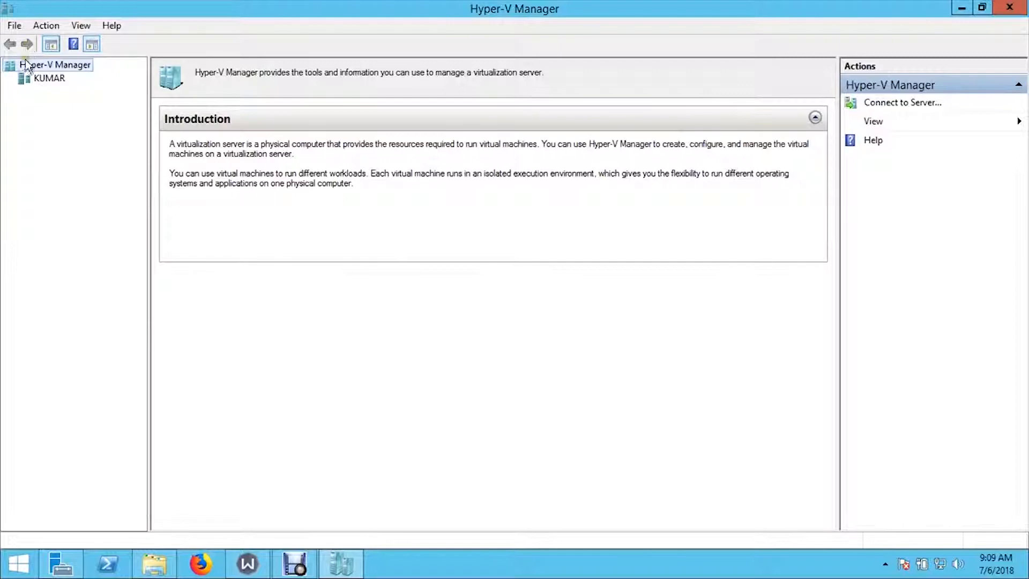
Remove the listed virtualization server from Hyper-V Manager
{"action": "left_click", "coordinate": [49, 79]}
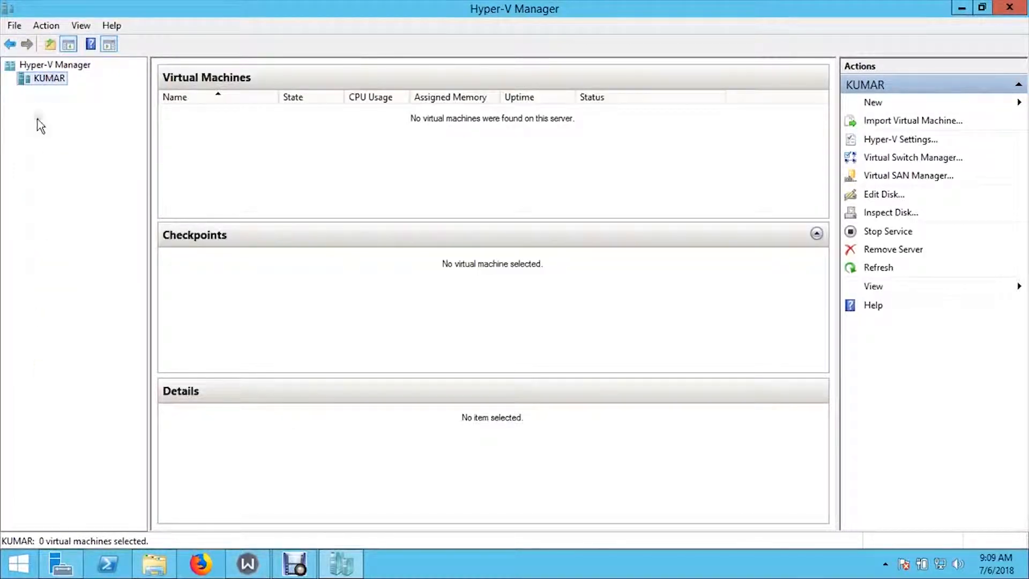
{"action": "right_click", "coordinate": [51, 80]}
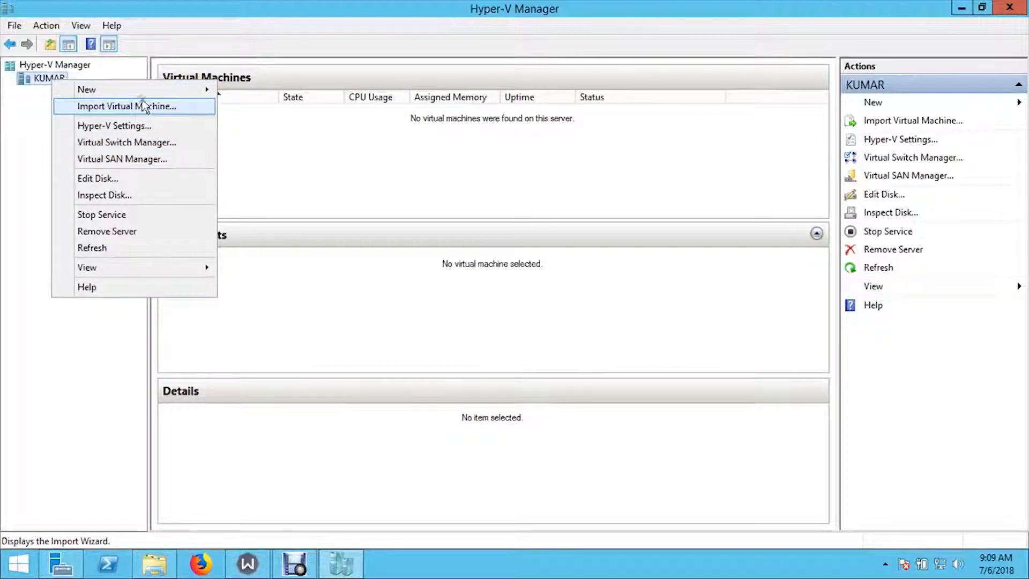
{"action": "left_click", "coordinate": [125, 233]}
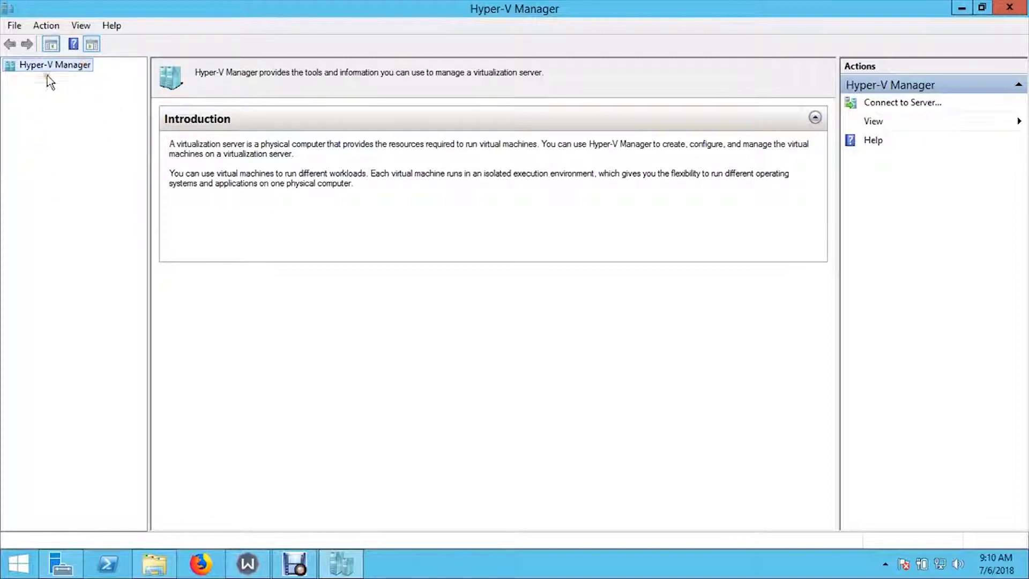
Connect Hyper-V Manager to the local computer as the virtualization server and refresh it
{"action": "right_click", "coordinate": [75, 65]}
{"action": "left_click", "coordinate": [108, 73]}
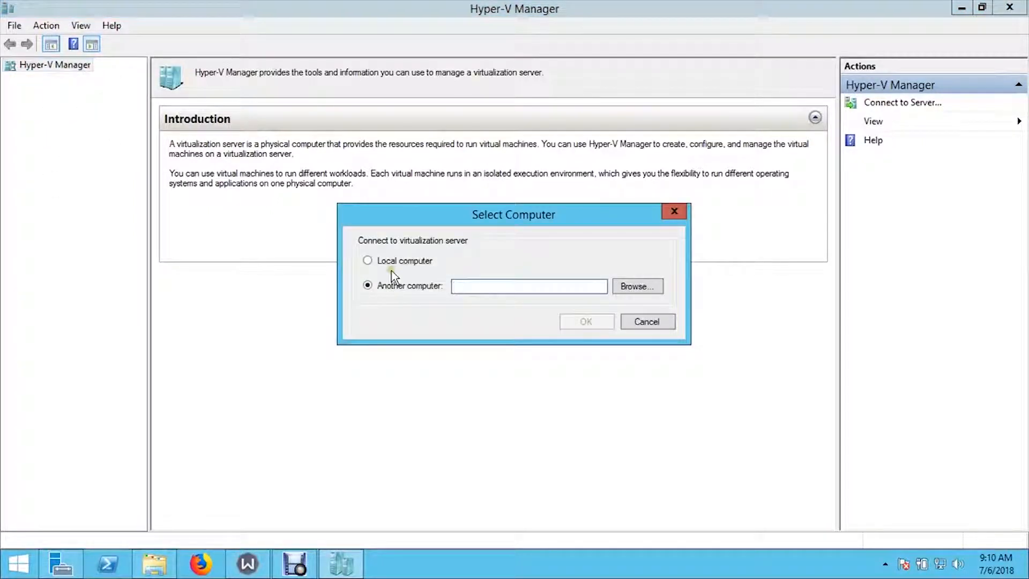
{"action": "left_click", "coordinate": [402, 261]}
{"action": "left_click", "coordinate": [587, 321]}
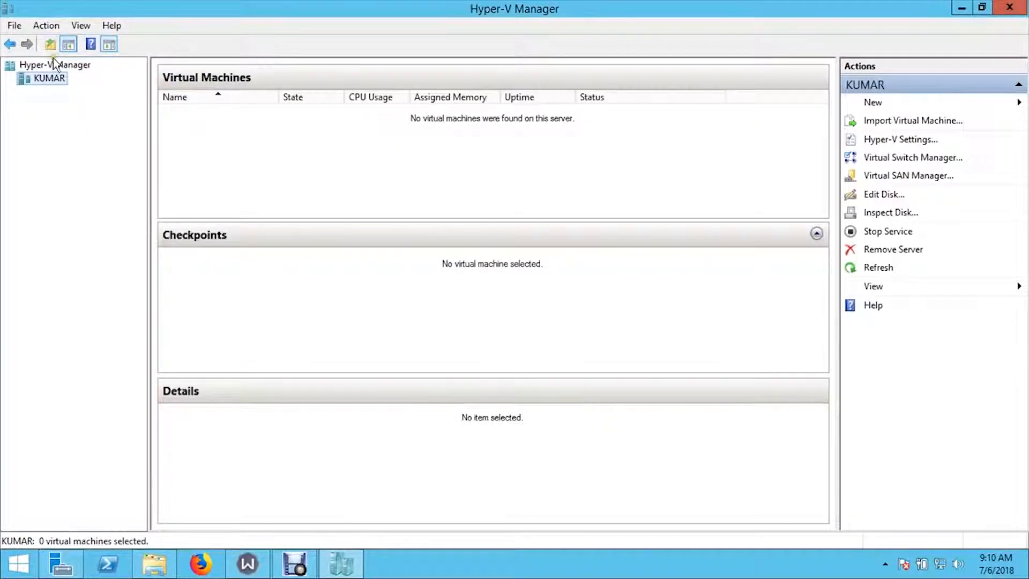
{"action": "right_click", "coordinate": [56, 79]}
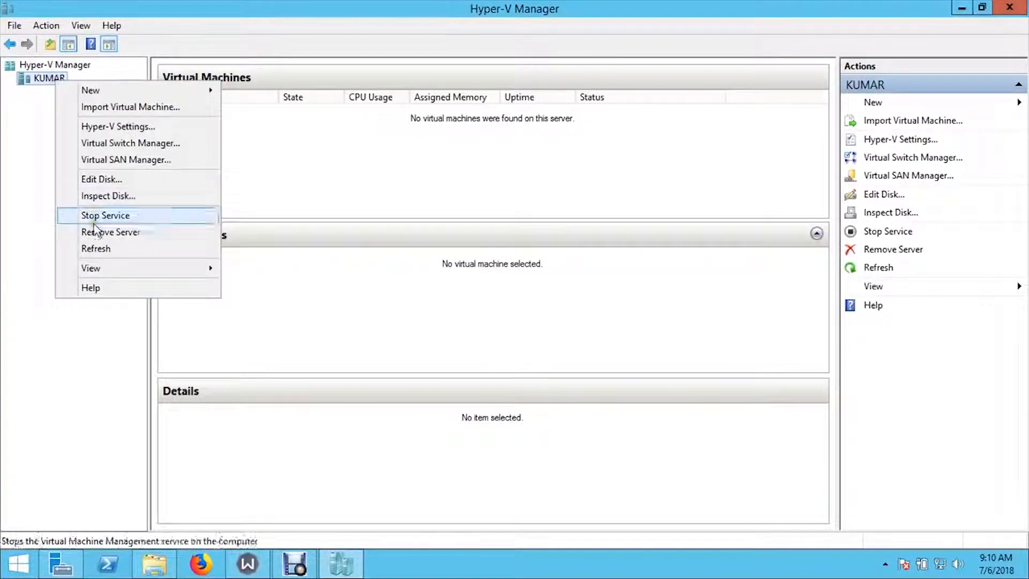
{"action": "left_click", "coordinate": [103, 253]}
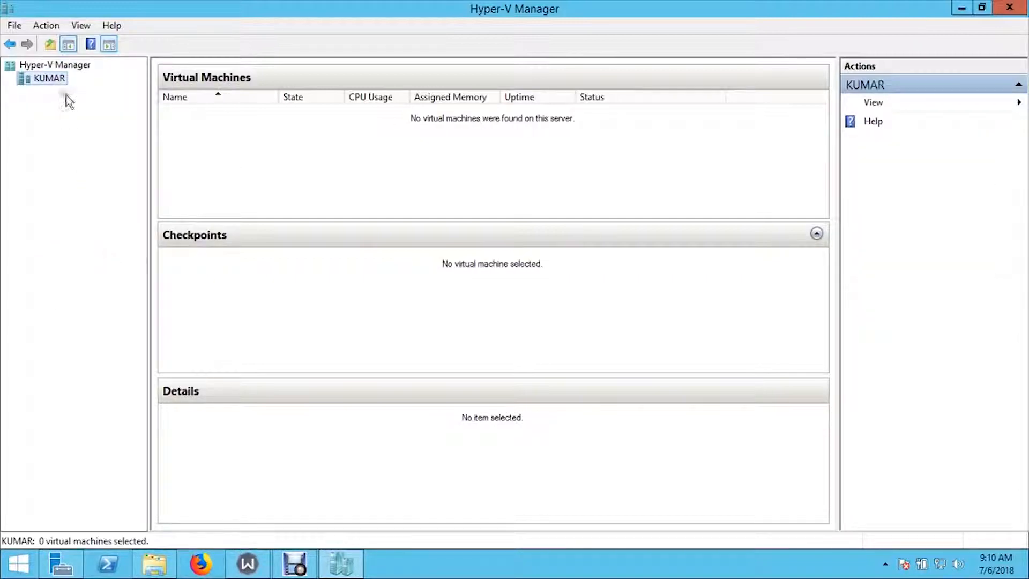
Open the server's Hyper-V Settings and browse for the default virtual hard disks folder
{"action": "right_click", "coordinate": [56, 76]}
{"action": "mouse_move", "coordinate": [101, 265]}
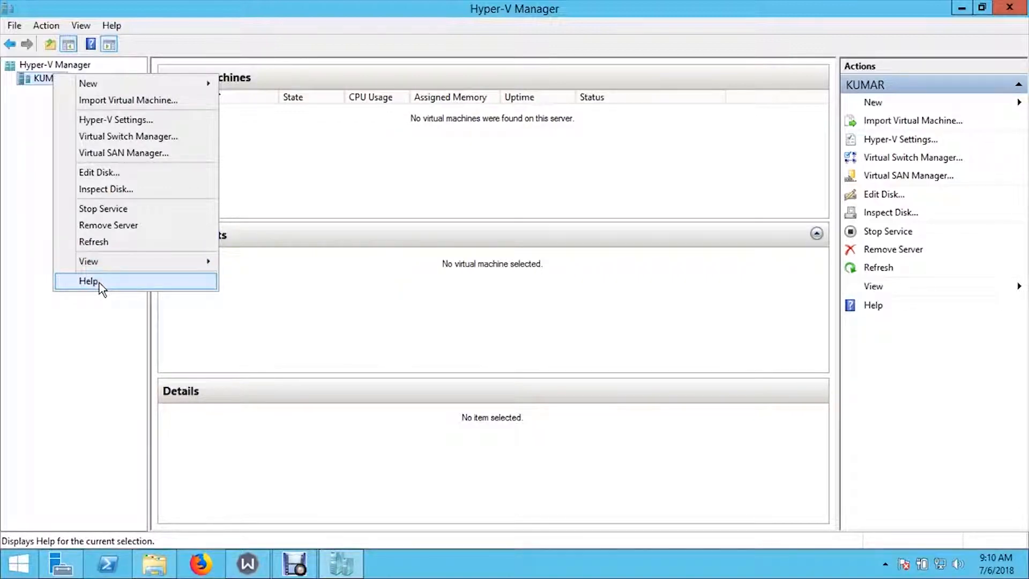
{"action": "left_click", "coordinate": [94, 124]}
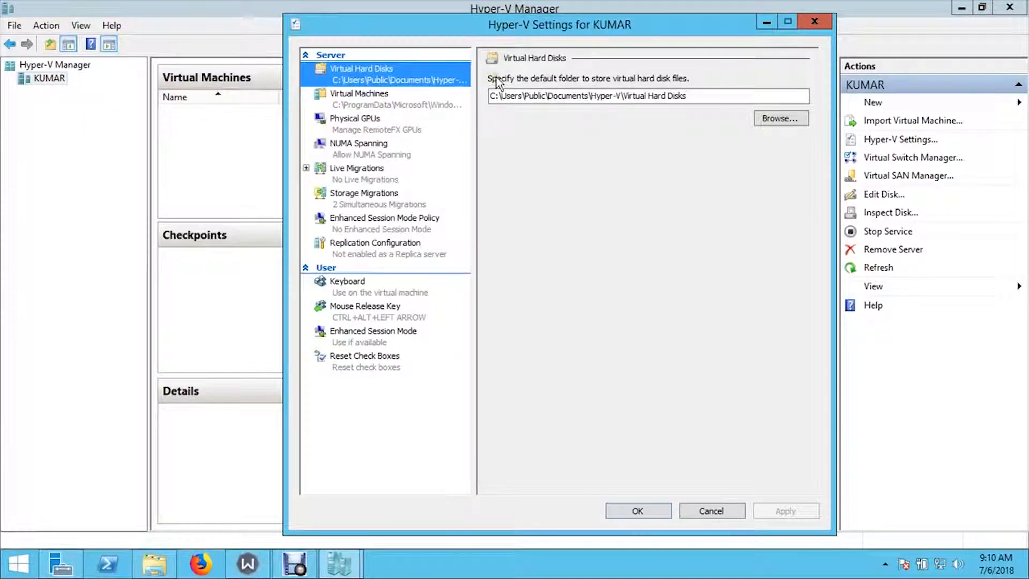
{"action": "left_click", "coordinate": [767, 119]}
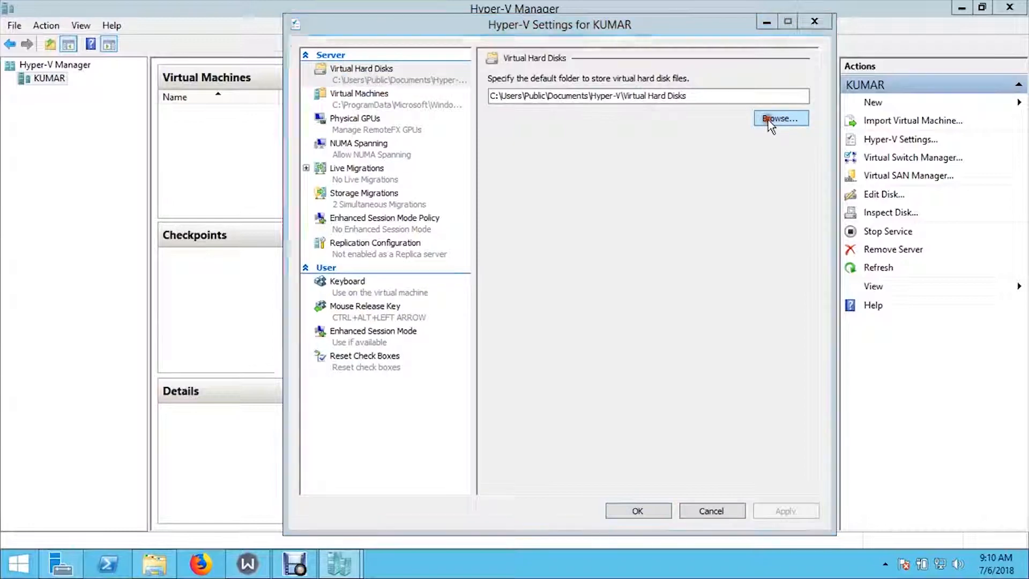
Create a folder named Hyper-V on Local Disk (C:) and open it
{"action": "left_click_drag", "start_coordinate": [405, 203], "coordinate": [404, 257]}
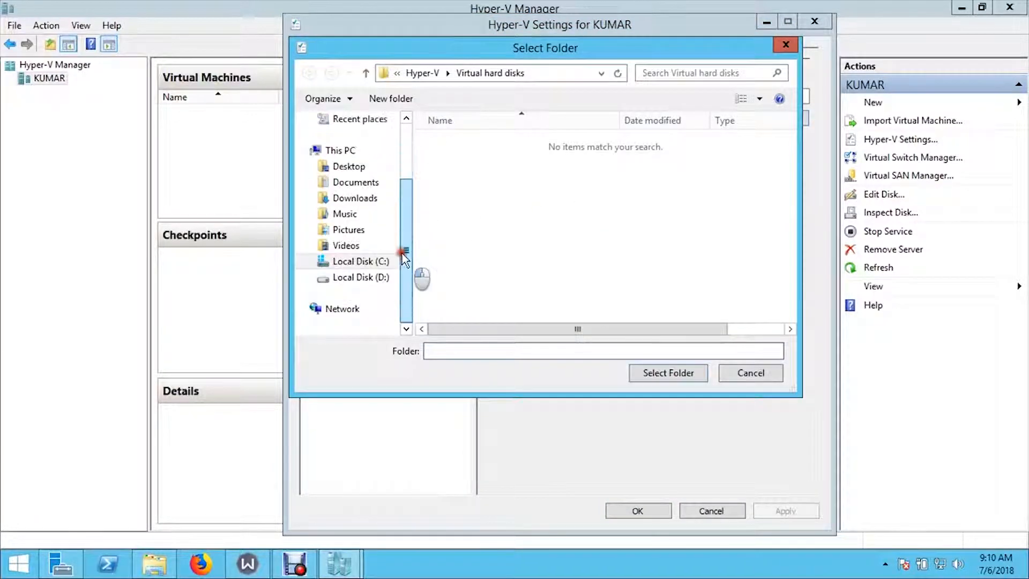
{"action": "left_click", "coordinate": [367, 262]}
{"action": "right_click", "coordinate": [495, 274]}
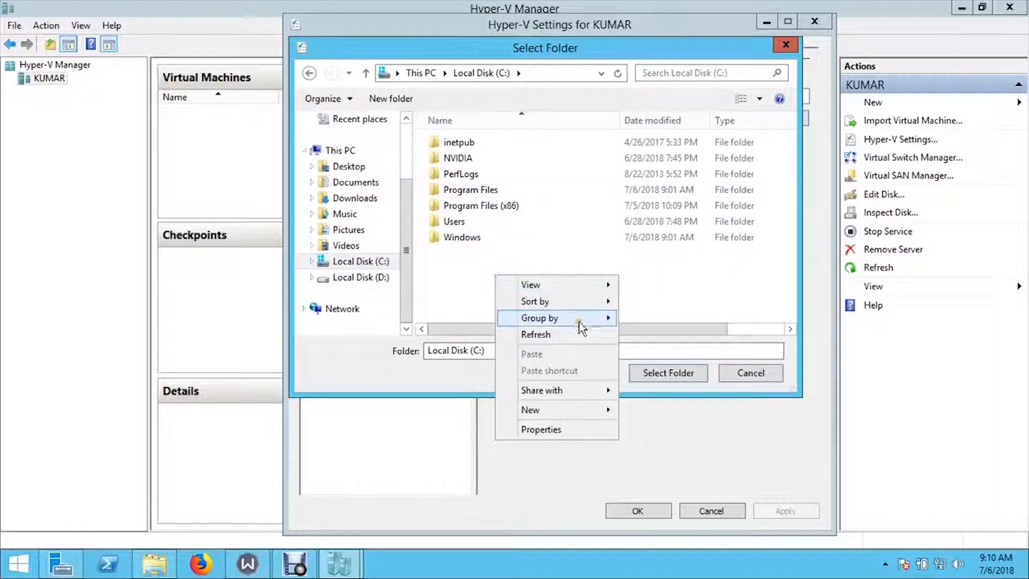
{"action": "mouse_move", "coordinate": [584, 410]}
{"action": "left_click", "coordinate": [633, 410]}
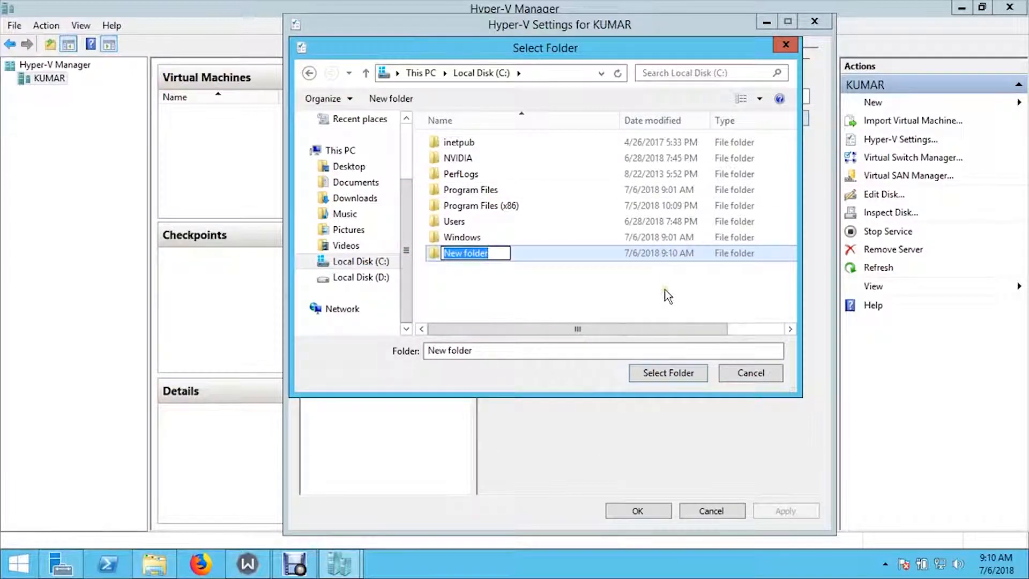
{"action": "type", "text": "Hyper-v"}
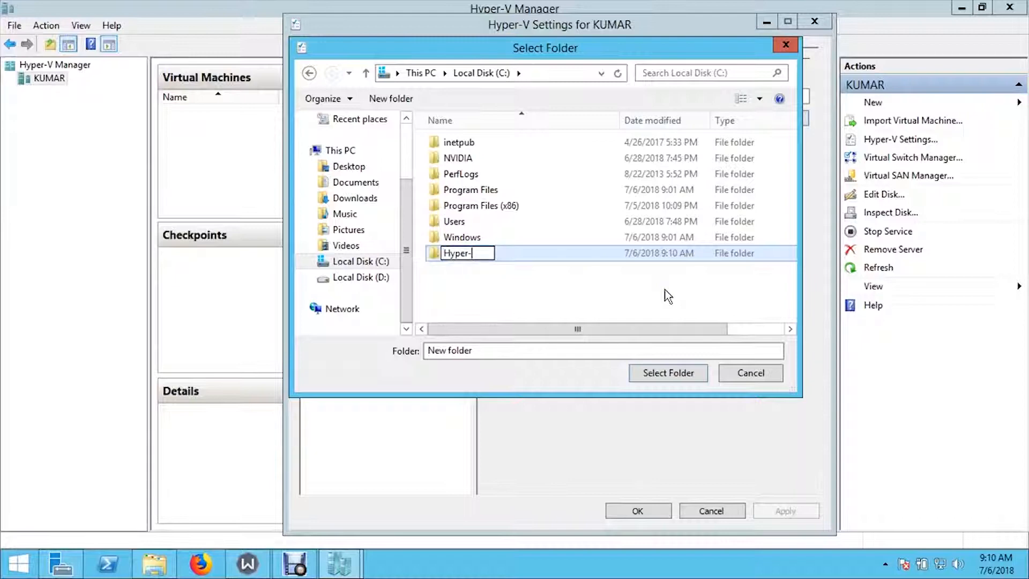
{"action": "key", "text": "BackSpace"}
{"action": "type", "text": "V"}
{"action": "left_click", "coordinate": [568, 253]}
{"action": "double_click", "coordinate": [567, 252]}
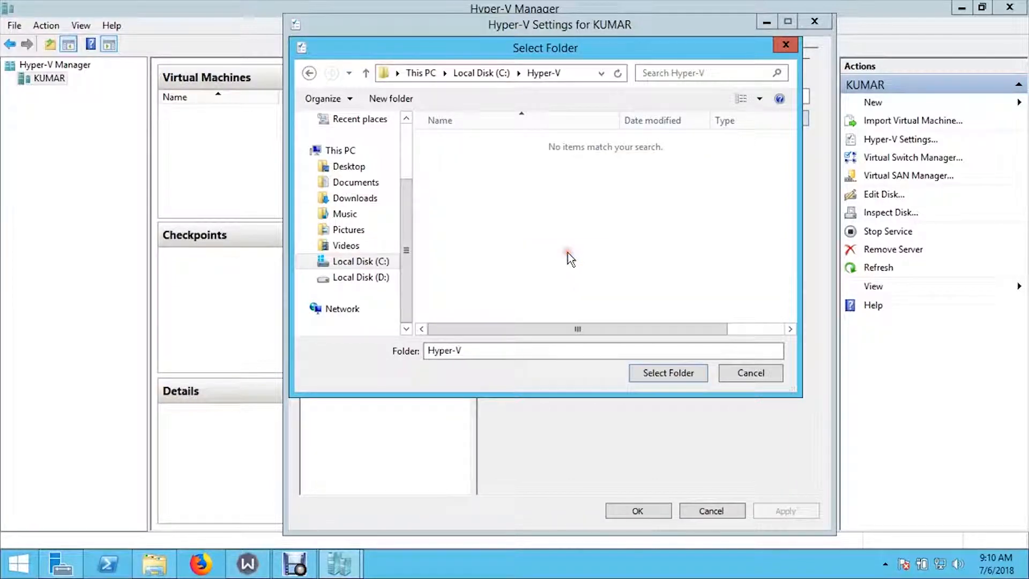
Create a Disks folder inside C:\Hyper-V and choose it as the default folder for virtual hard disk files
{"action": "left_click_drag", "start_coordinate": [455, 179], "coordinate": [476, 133]}
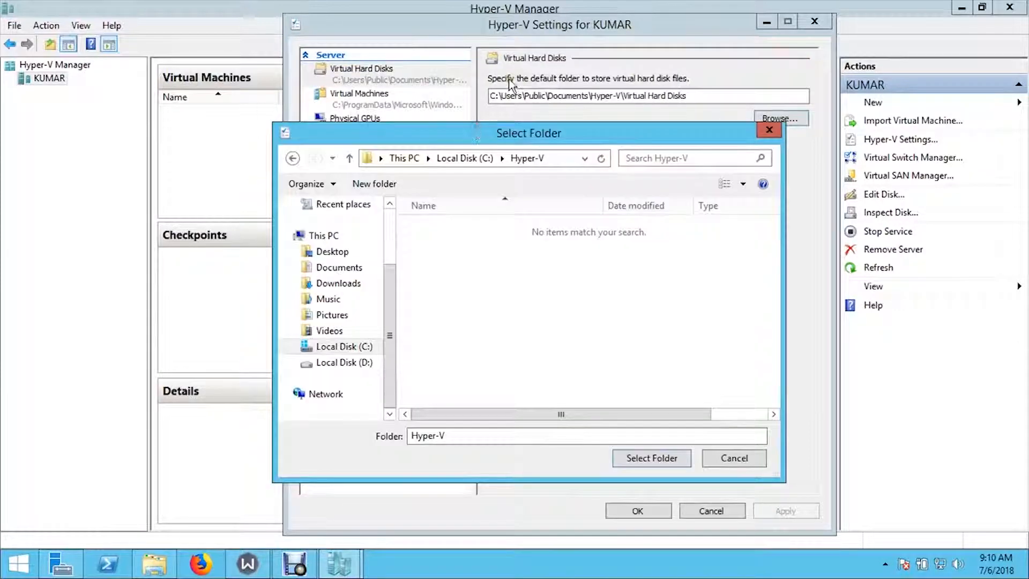
{"action": "right_click", "coordinate": [501, 261]}
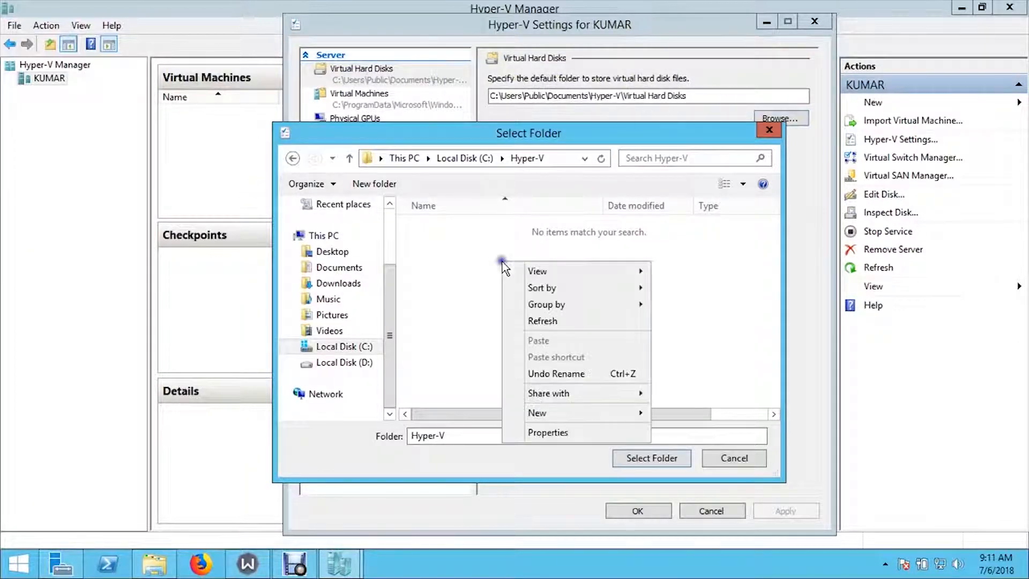
{"action": "mouse_move", "coordinate": [581, 414]}
{"action": "left_click", "coordinate": [663, 416]}
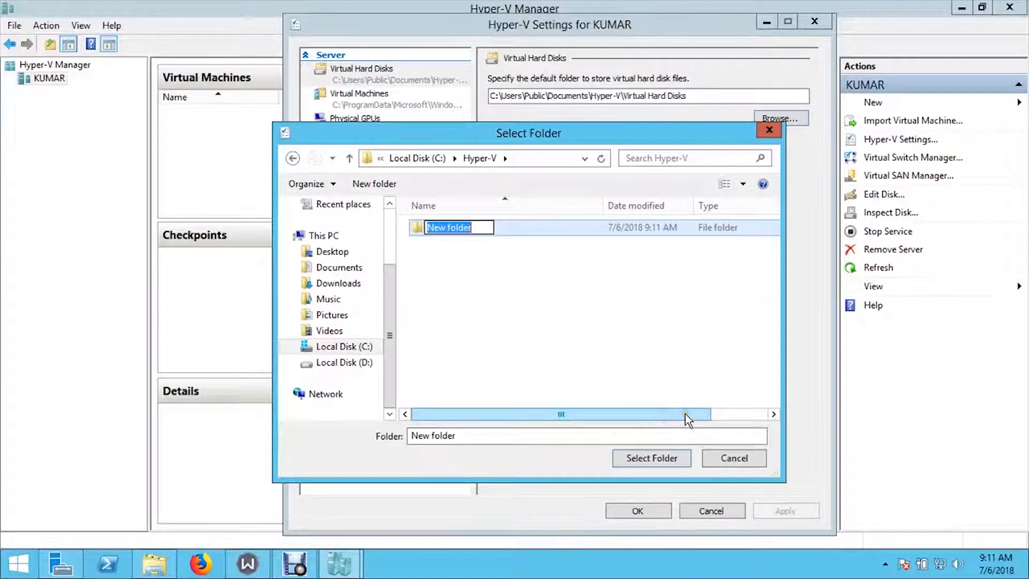
{"action": "type", "text": "Disks"}
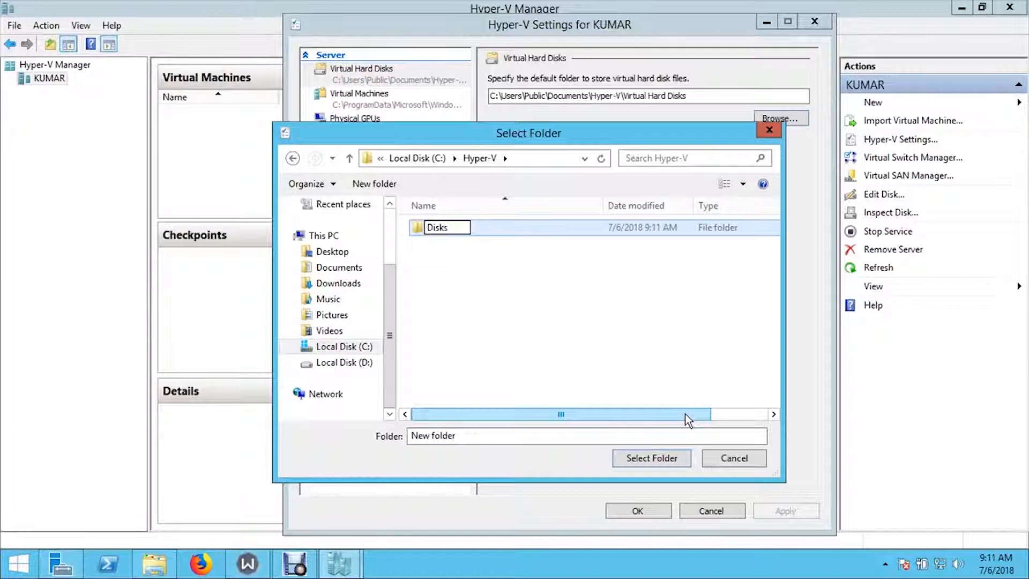
{"action": "left_click", "coordinate": [661, 460]}
{"action": "left_click", "coordinate": [660, 458]}
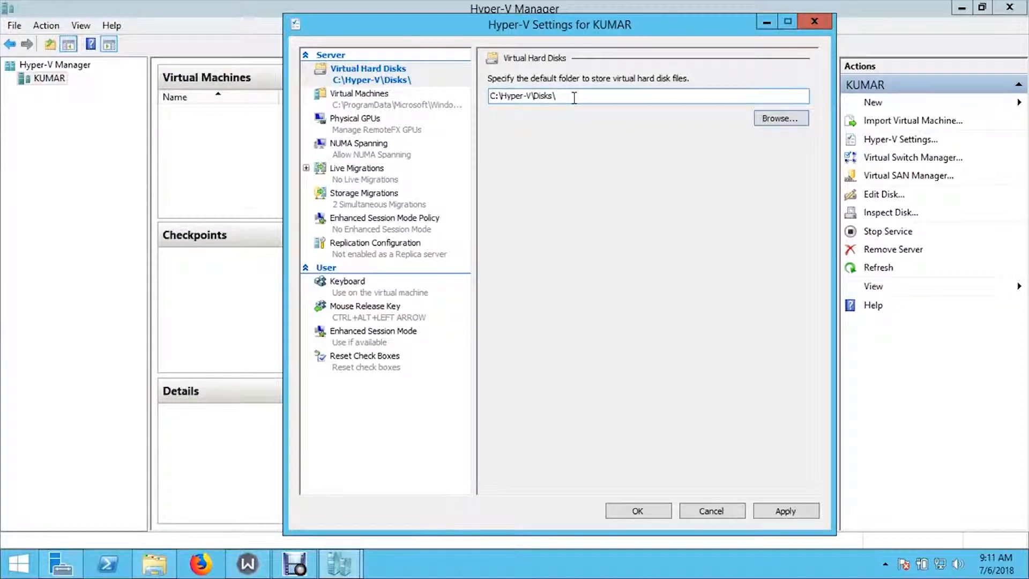
Browse for the default folder for virtual machine configuration files and open the Hyper-V folder on Local Disk (C:)
{"action": "left_click", "coordinate": [436, 105]}
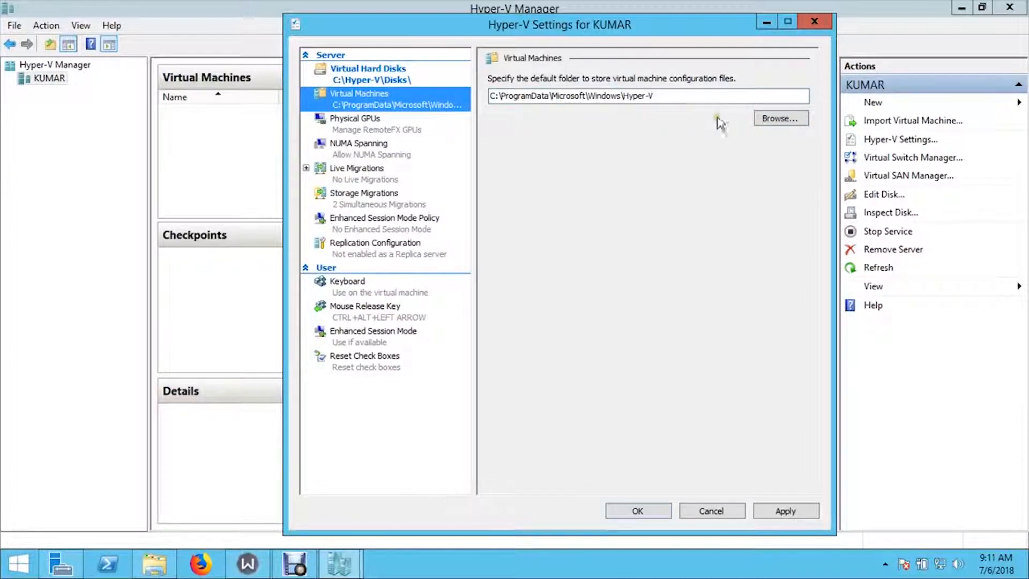
{"action": "left_click", "coordinate": [770, 123]}
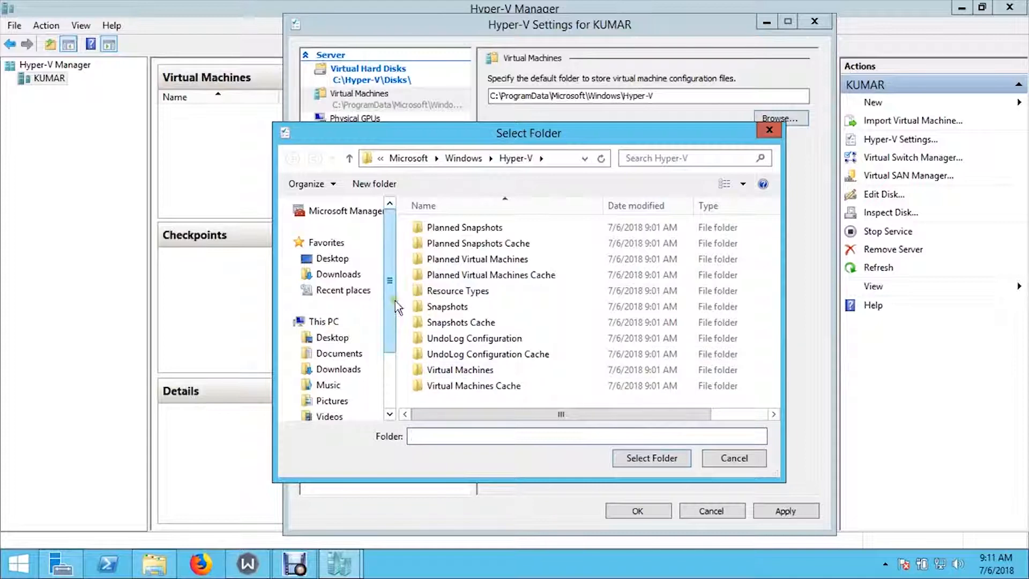
{"action": "left_click_drag", "start_coordinate": [394, 300], "coordinate": [393, 349]}
{"action": "left_click", "coordinate": [344, 361]}
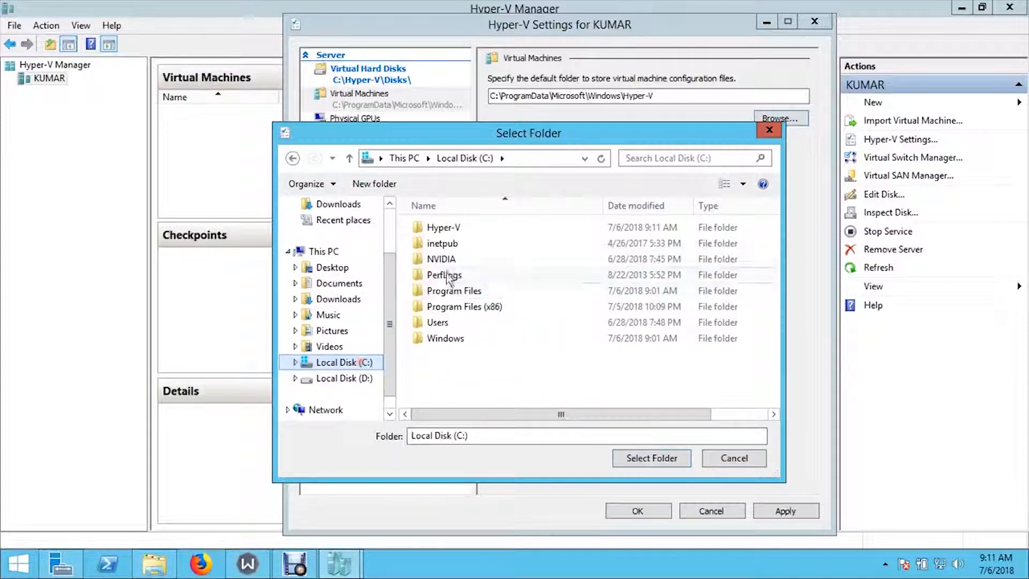
{"action": "double_click", "coordinate": [447, 230]}
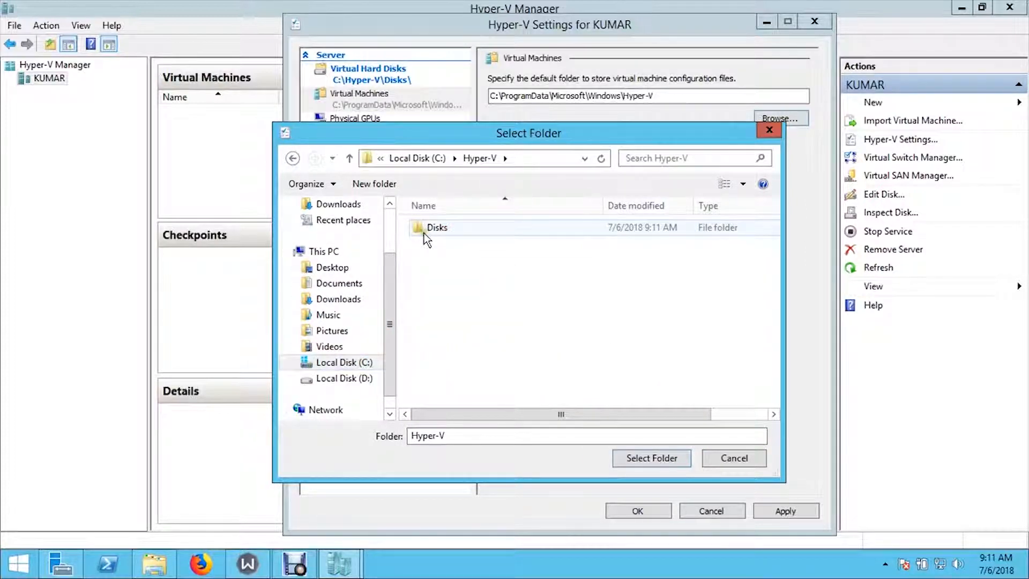
Create a VM folder inside C:\Hyper-V and choose it as the default folder for virtual machine configuration files
{"action": "right_click", "coordinate": [432, 274]}
{"action": "mouse_move", "coordinate": [490, 422]}
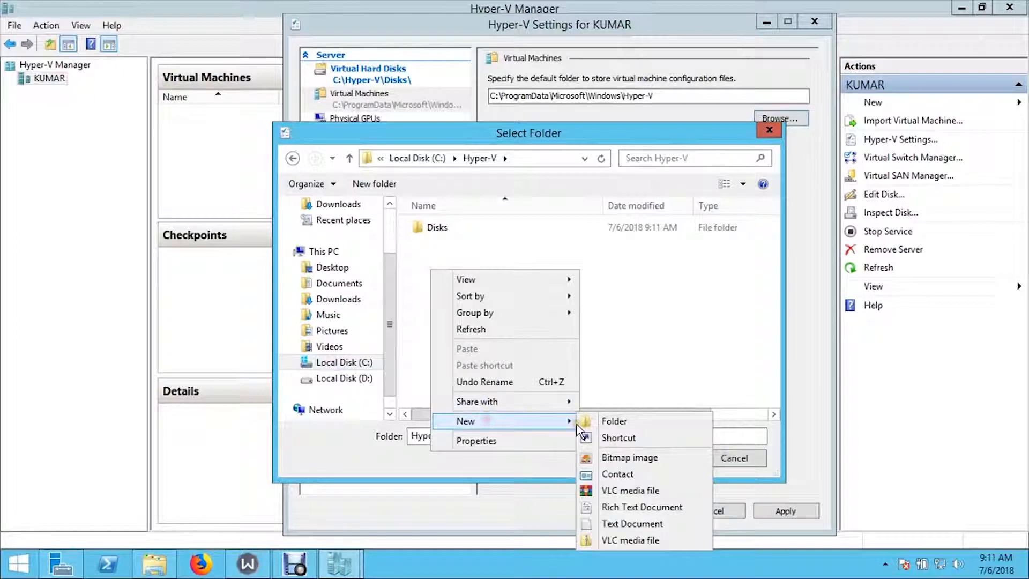
{"action": "left_click", "coordinate": [604, 422]}
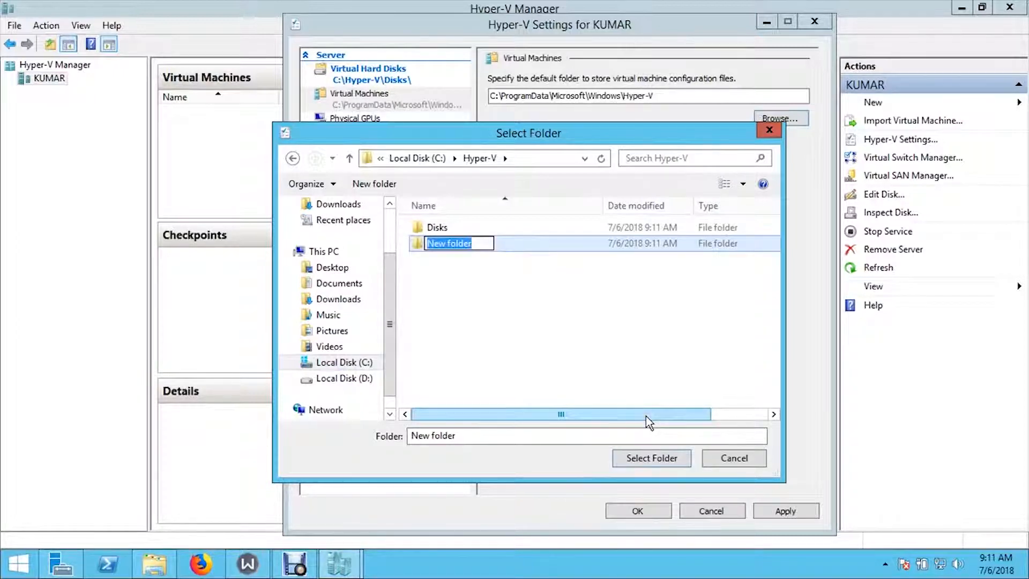
{"action": "type", "text": "VM"}
{"action": "left_click", "coordinate": [560, 303]}
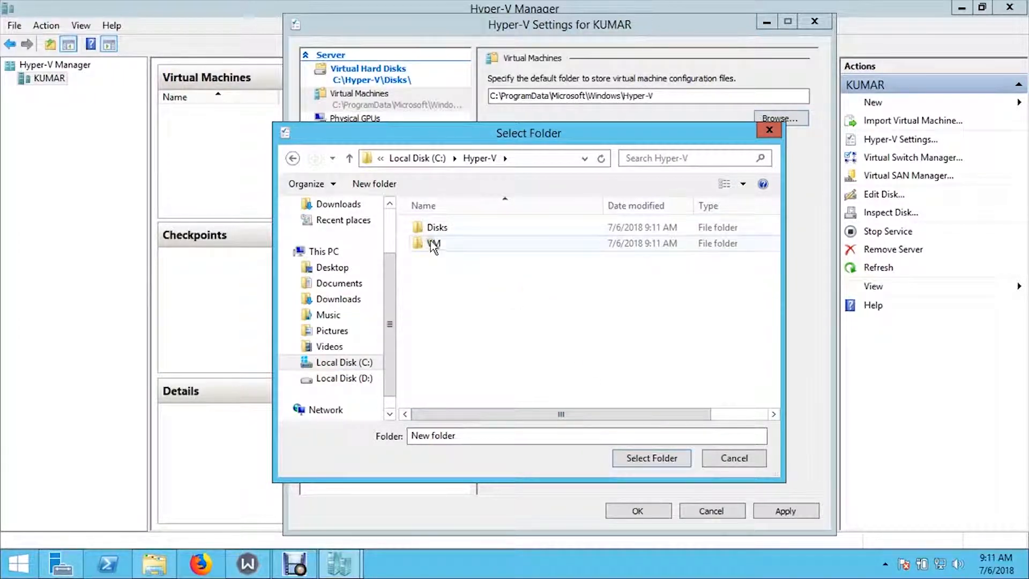
{"action": "double_click", "coordinate": [432, 244]}
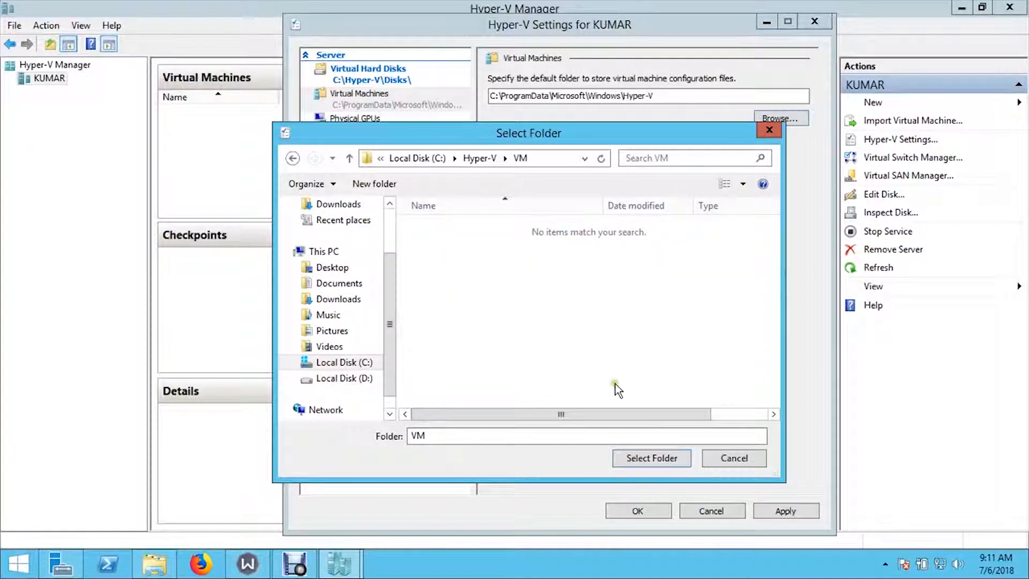
{"action": "left_click", "coordinate": [651, 458]}
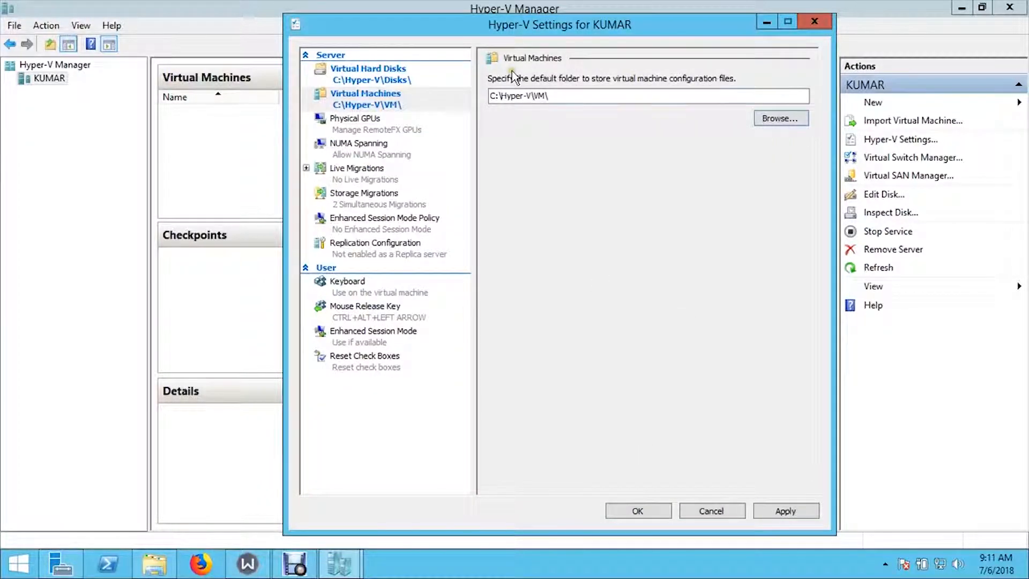
Review the Physical GPUs, NUMA Spanning and migration settings, and allow enhanced session mode in the server's Enhanced Session Mode Policy
{"action": "left_click", "coordinate": [369, 127]}
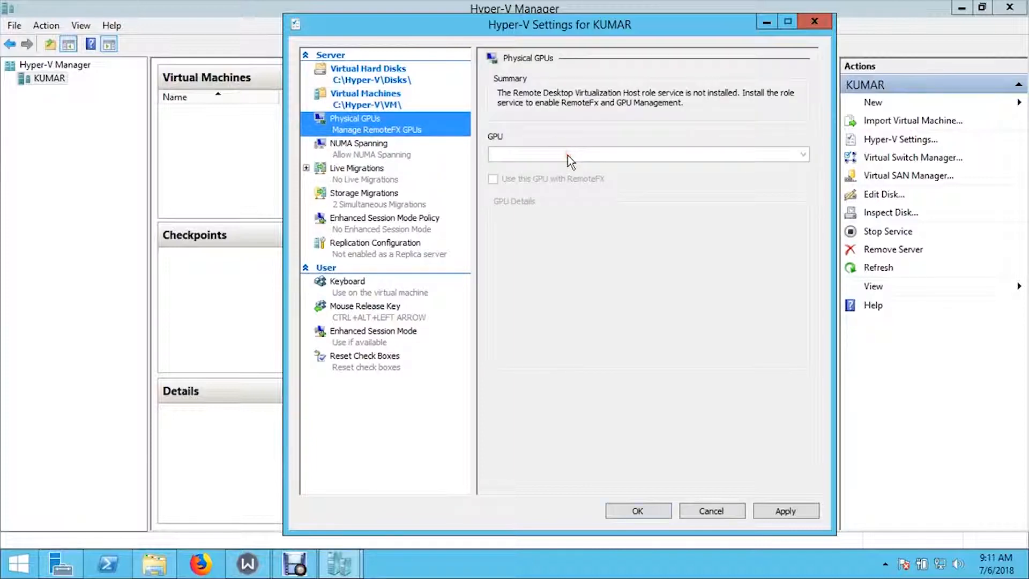
{"action": "left_click", "coordinate": [412, 147]}
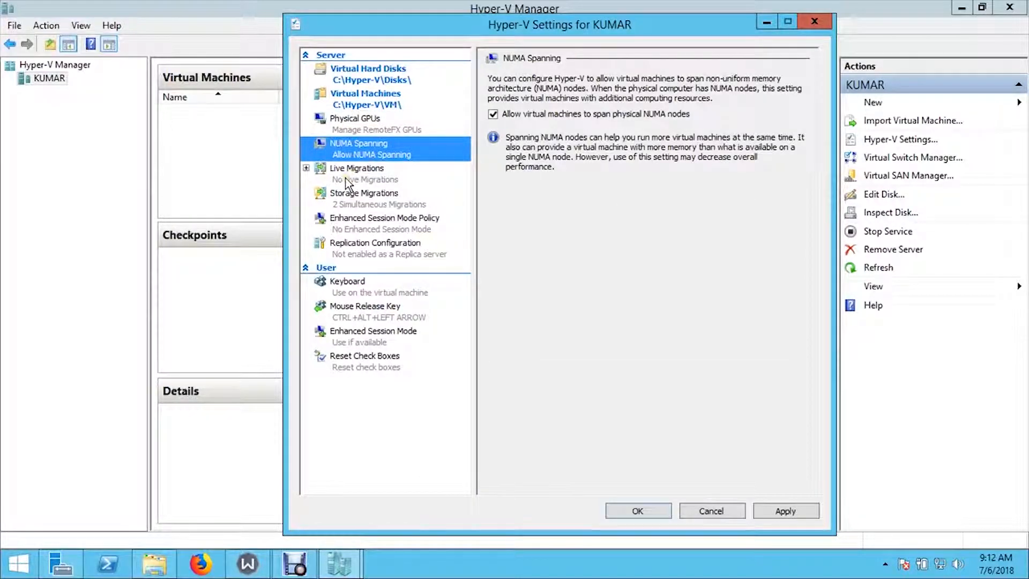
{"action": "left_click", "coordinate": [320, 174]}
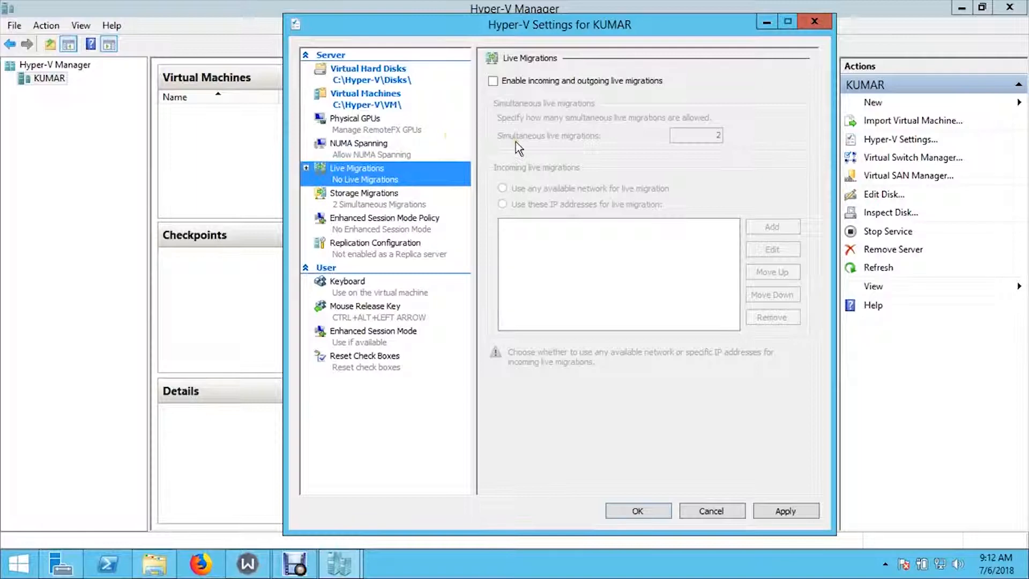
{"action": "left_click", "coordinate": [396, 201]}
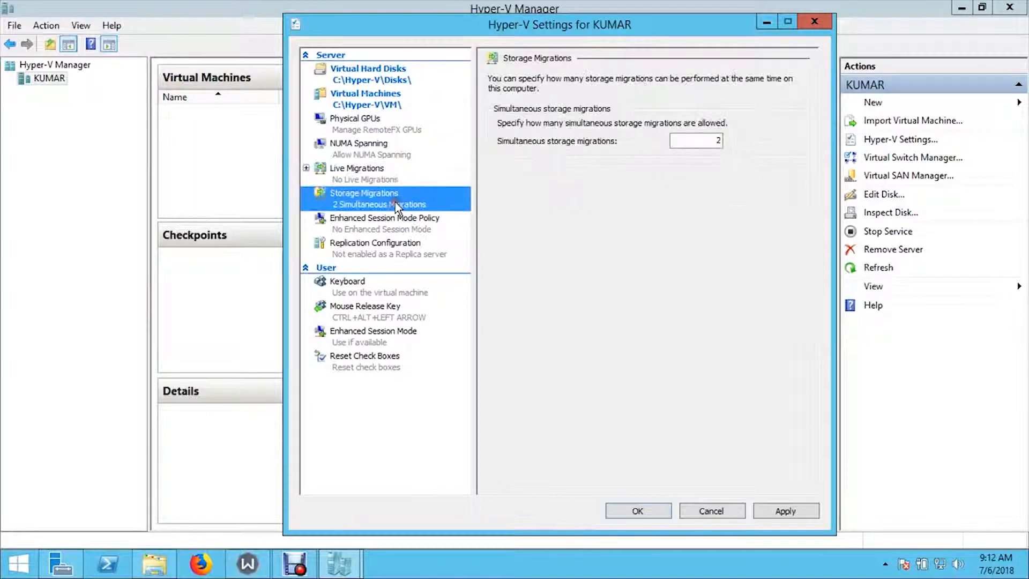
{"action": "left_click", "coordinate": [356, 224]}
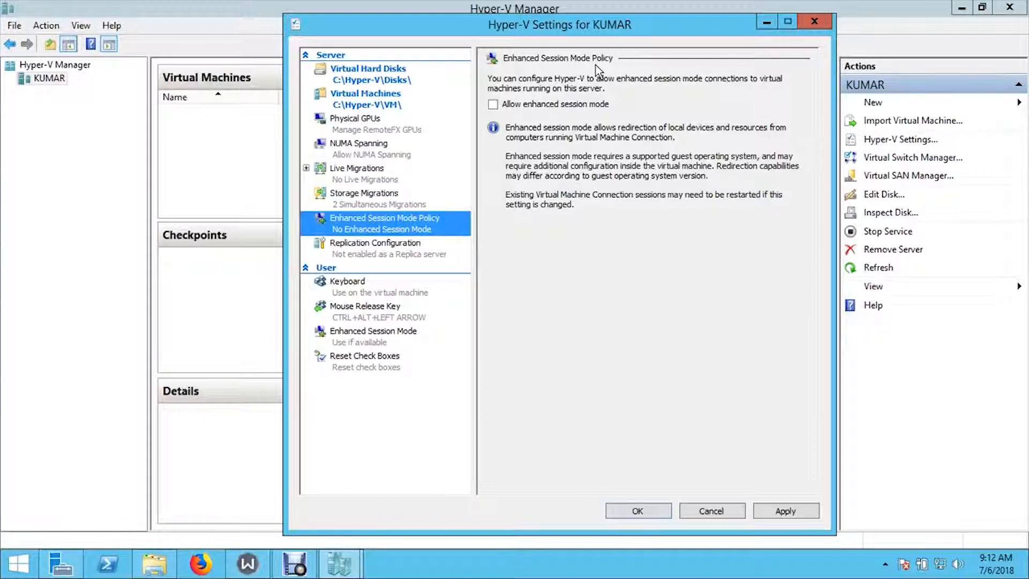
{"action": "left_click", "coordinate": [545, 106]}
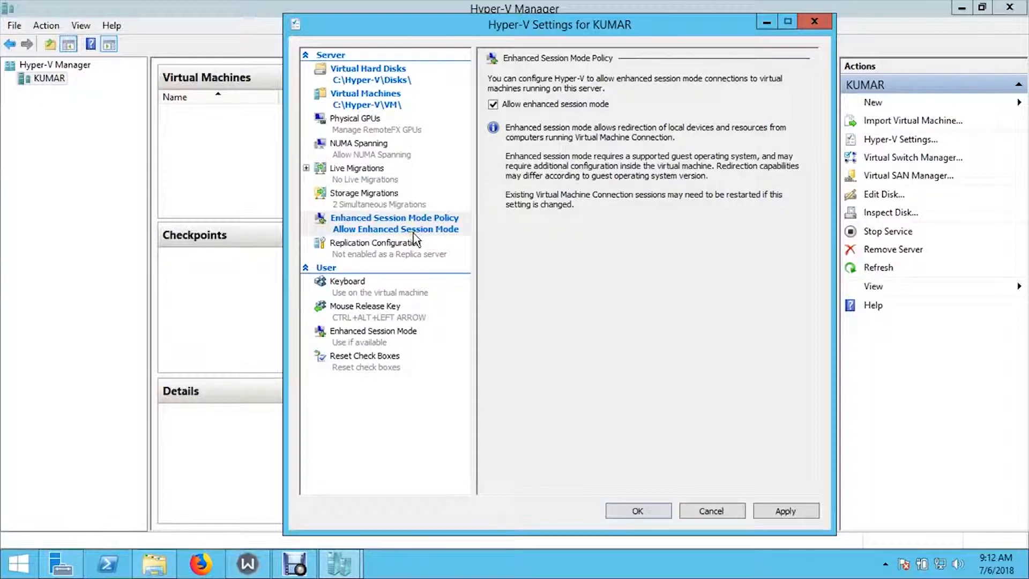
{"action": "left_click", "coordinate": [521, 104]}
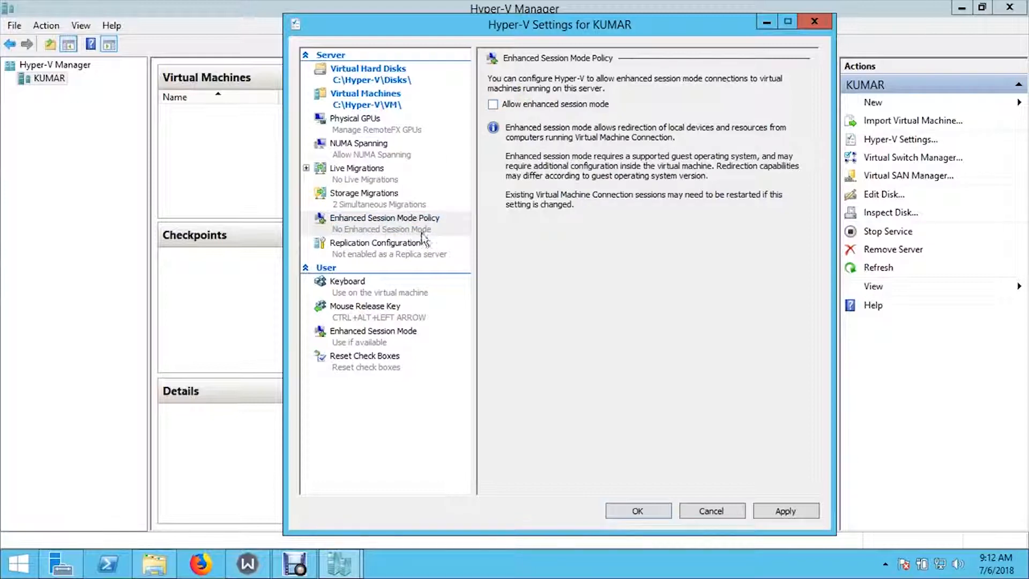
{"action": "left_click", "coordinate": [492, 105]}
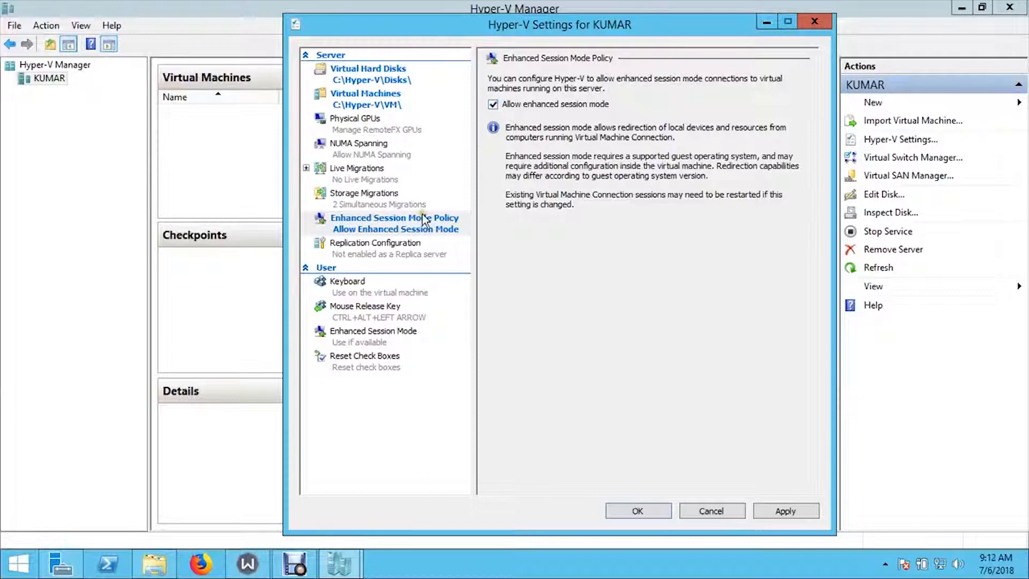
Review the user settings from Keyboard to Reset Check Boxes, and save the Hyper-V settings
{"action": "left_click", "coordinate": [375, 284]}
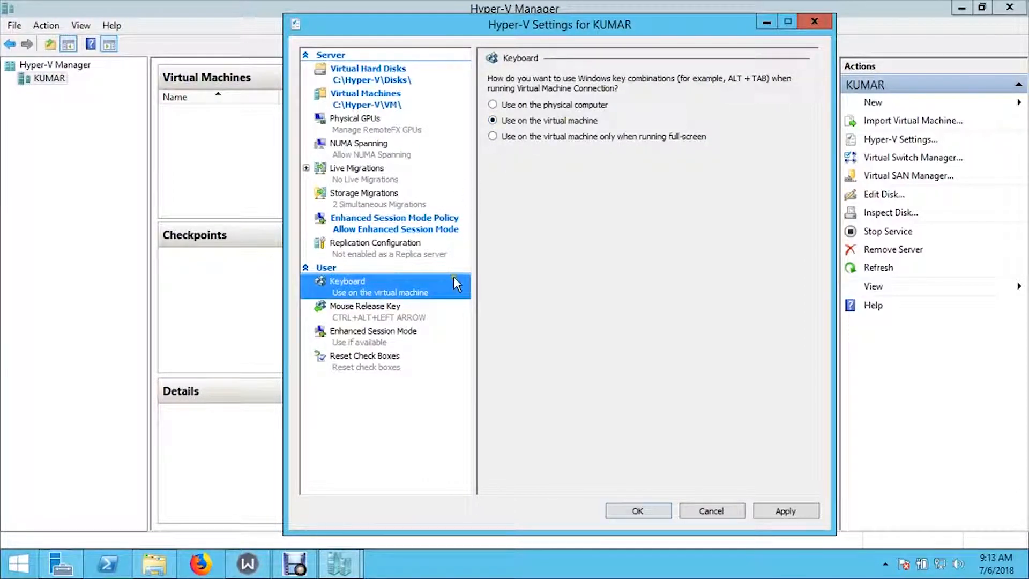
{"action": "left_click", "coordinate": [376, 319]}
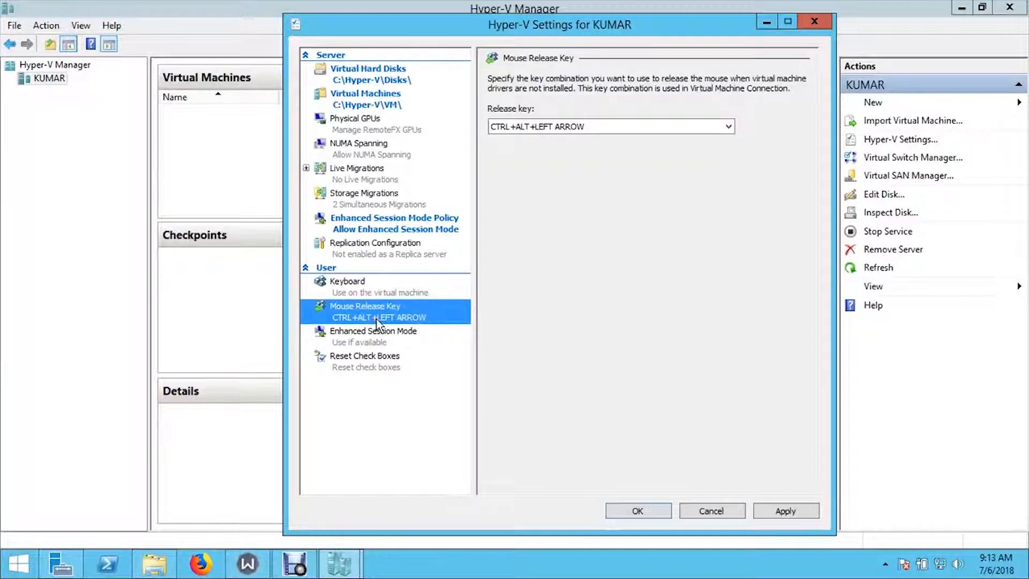
{"action": "left_click", "coordinate": [363, 343]}
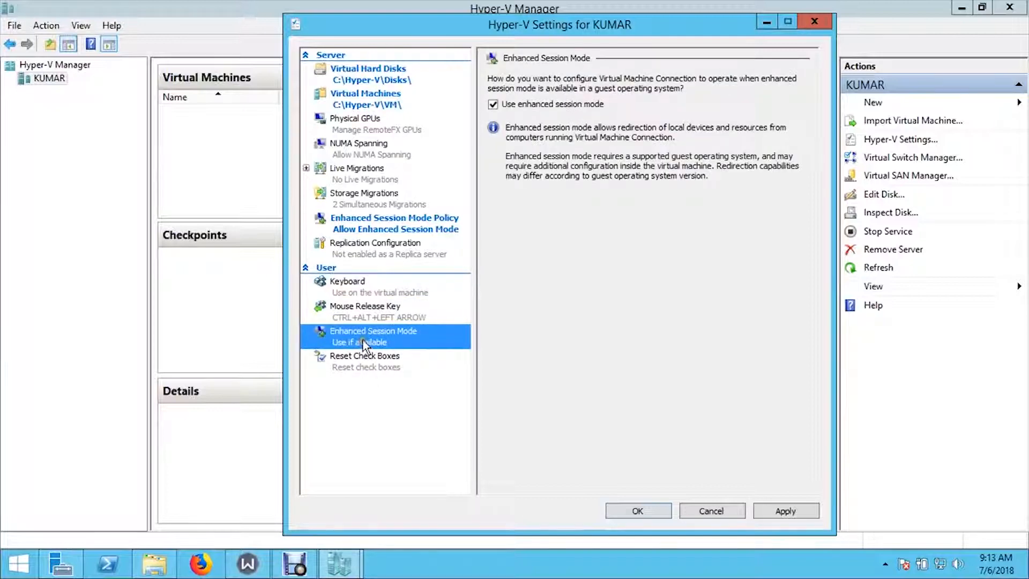
{"action": "left_click", "coordinate": [359, 367]}
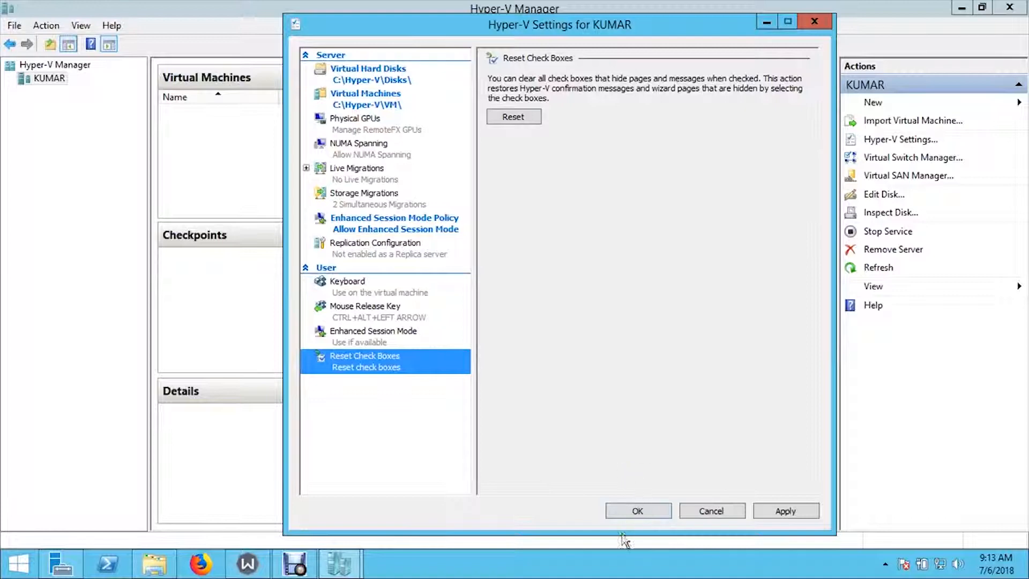
{"action": "left_click", "coordinate": [635, 510]}
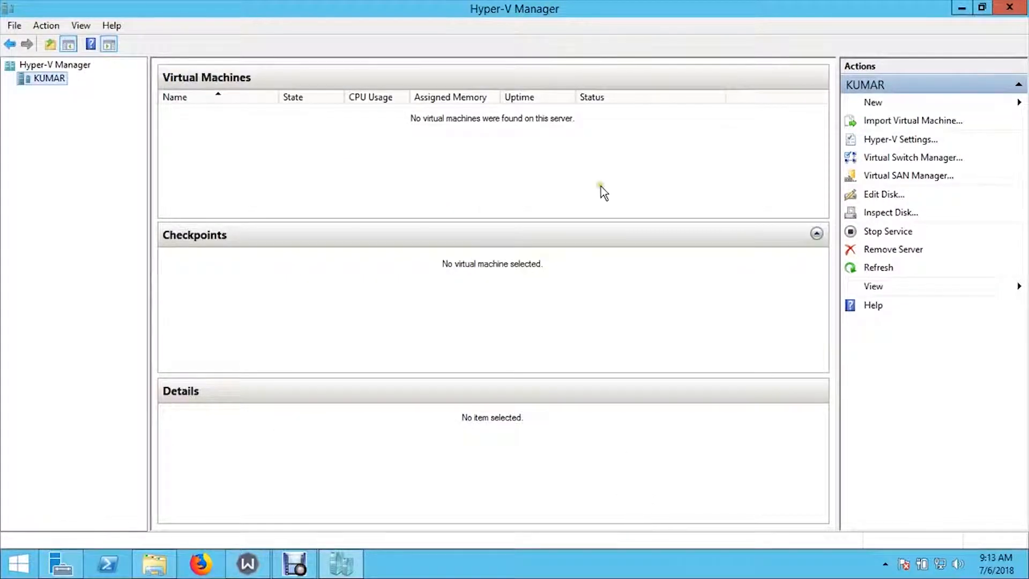
Open the server's Virtual Switch Manager, compare the switch types, and create an External virtual switch
{"action": "right_click", "coordinate": [51, 76]}
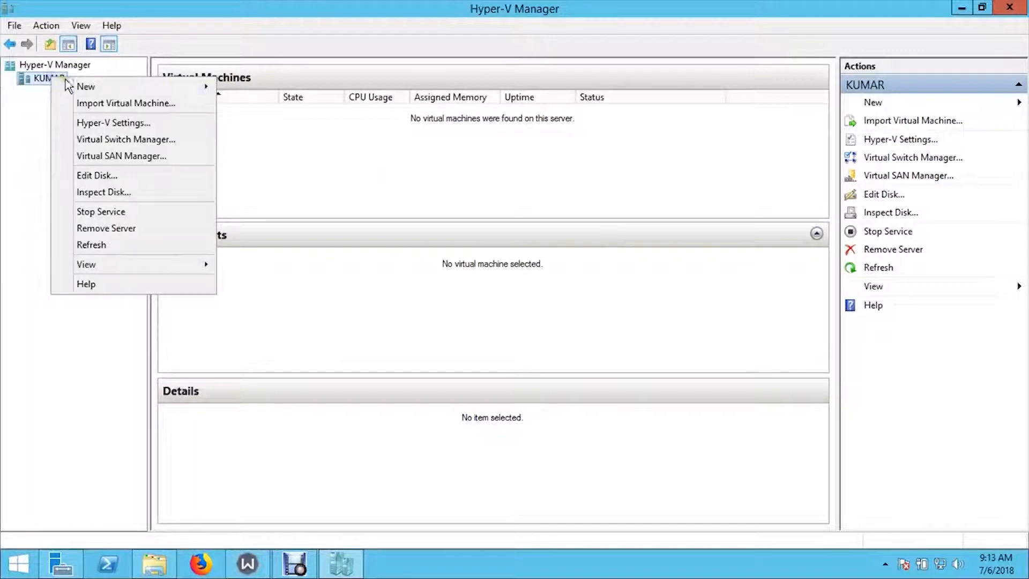
{"action": "left_click", "coordinate": [103, 140]}
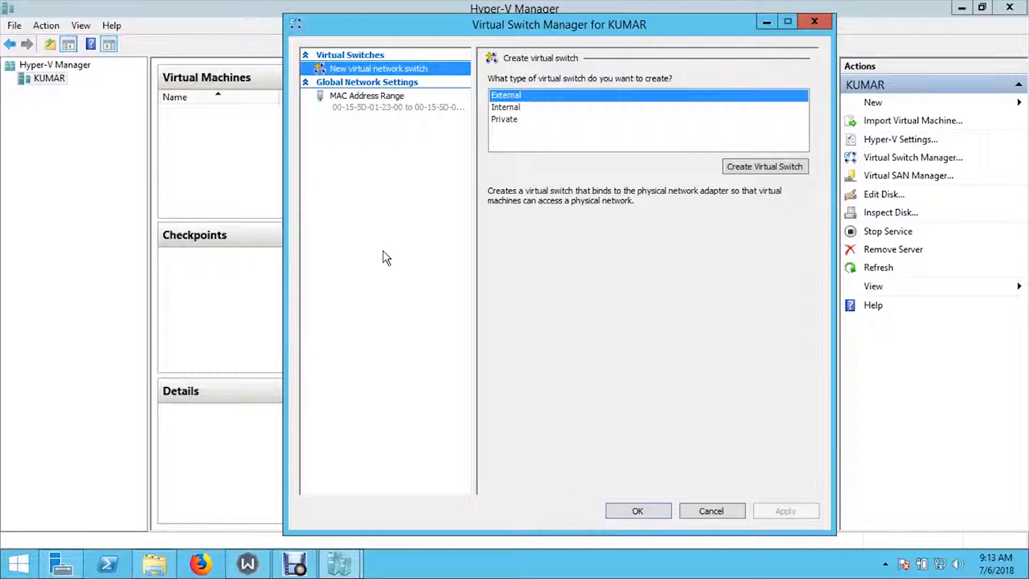
{"action": "left_click", "coordinate": [521, 110]}
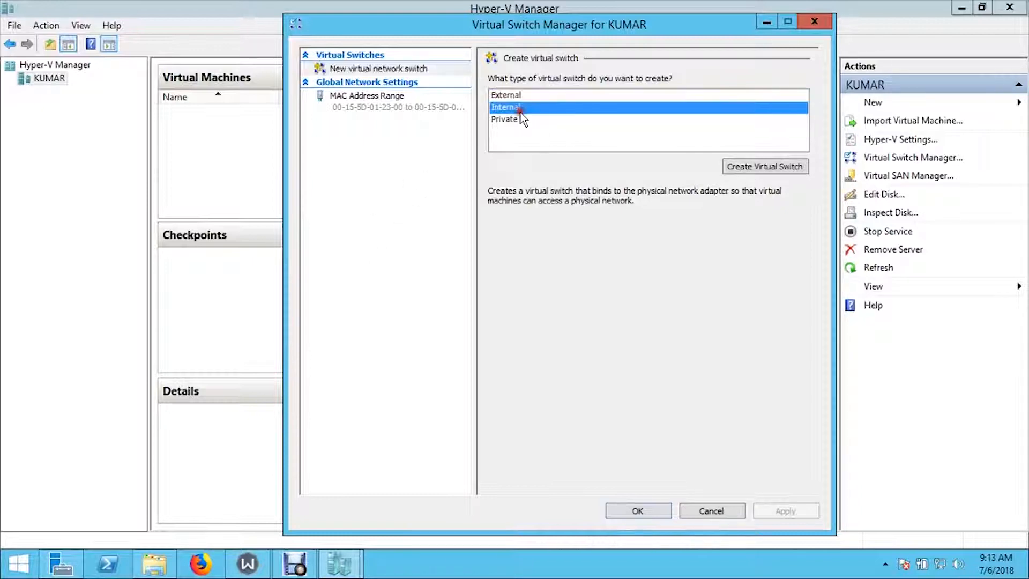
{"action": "left_click", "coordinate": [523, 120]}
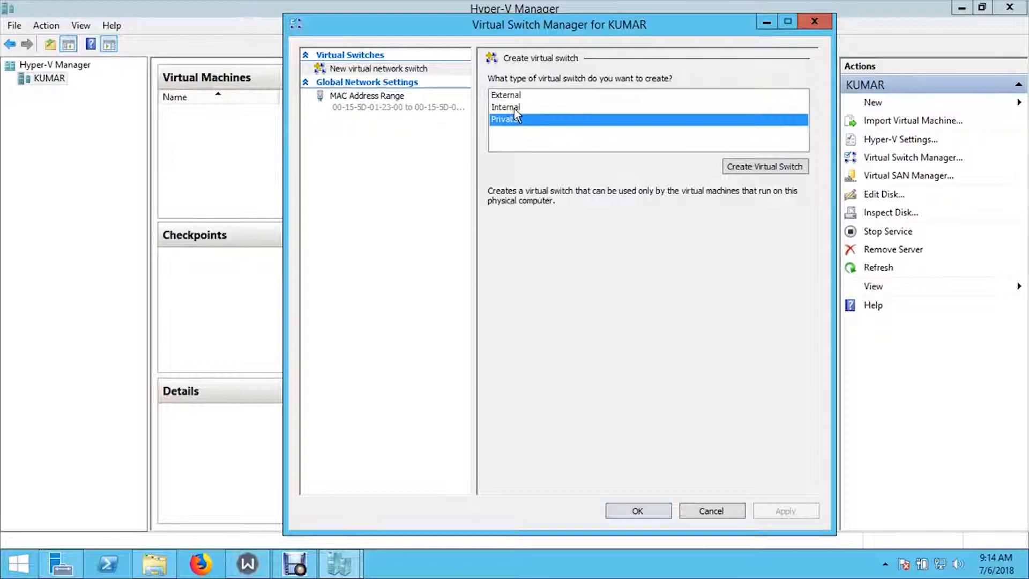
{"action": "left_click", "coordinate": [519, 107]}
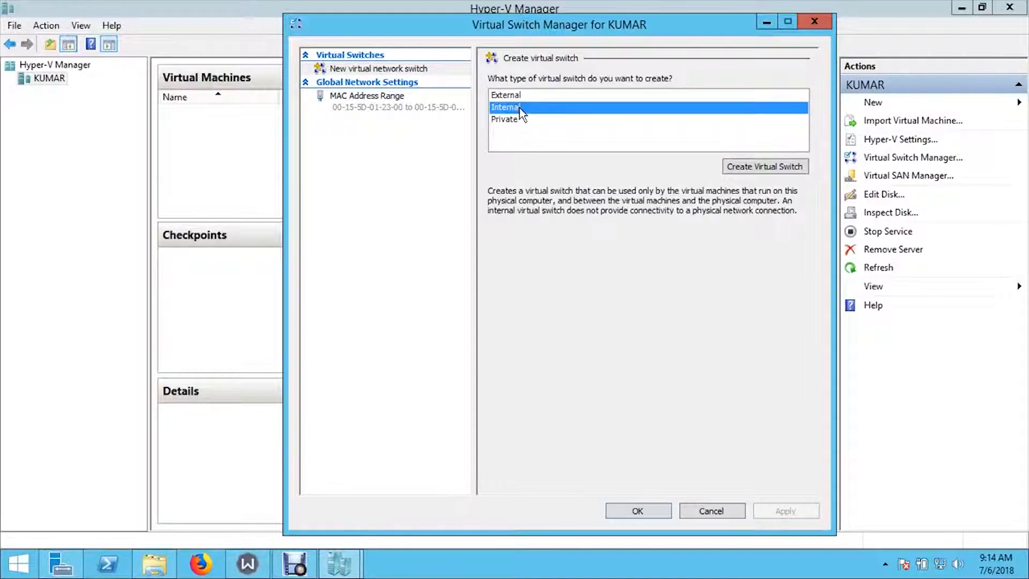
{"action": "left_click", "coordinate": [524, 97]}
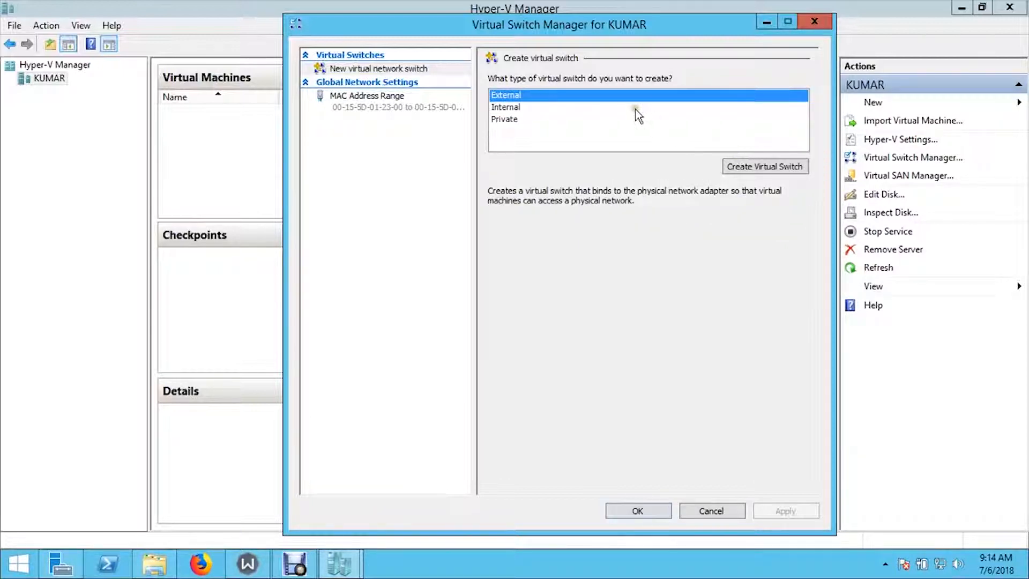
{"action": "left_click", "coordinate": [742, 167]}
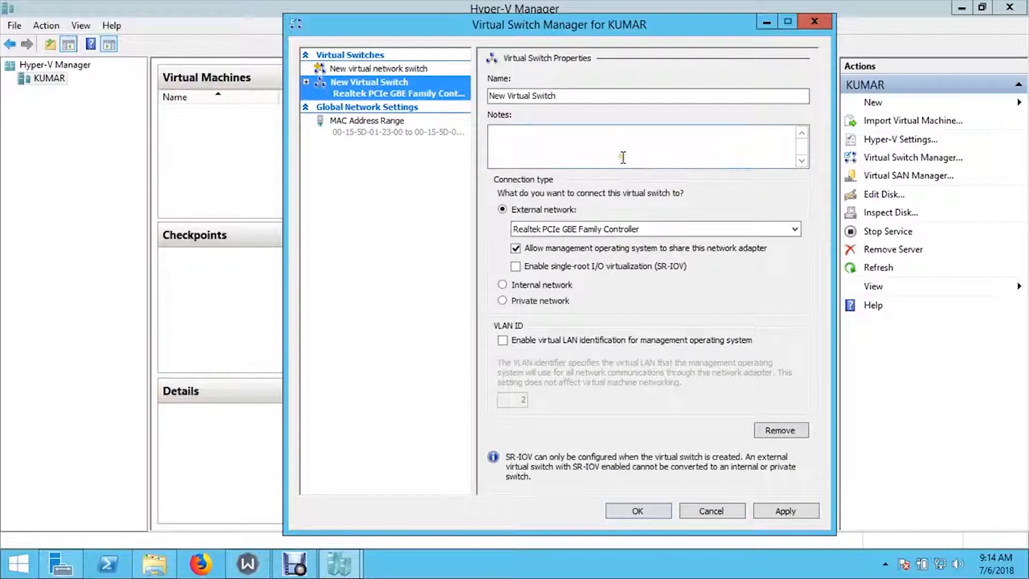
Rename the new virtual switch as External Switch
{"action": "left_click", "coordinate": [578, 96]}
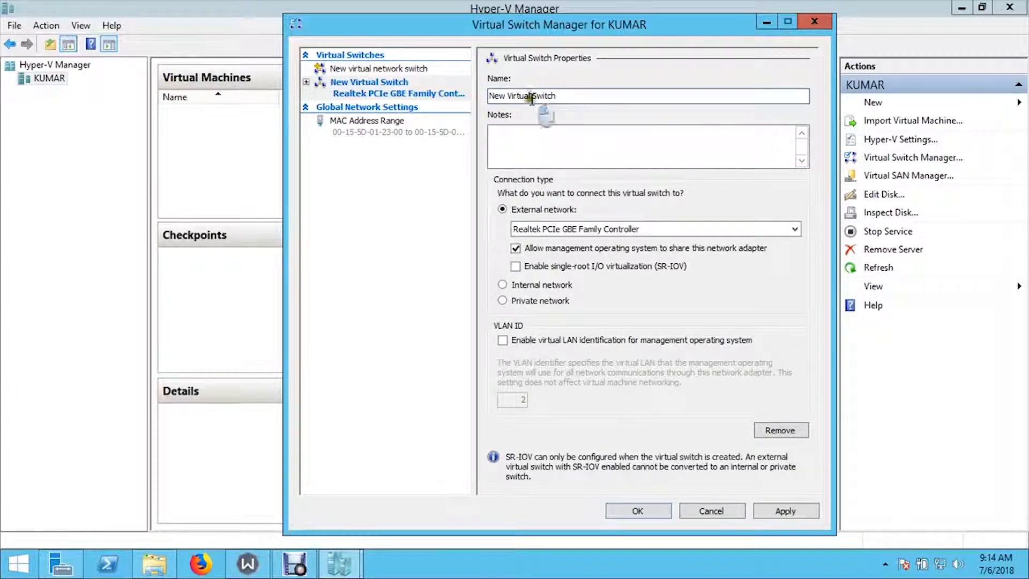
{"action": "left_click_drag", "start_coordinate": [531, 96], "coordinate": [405, 100]}
{"action": "type", "text": "Ex"}
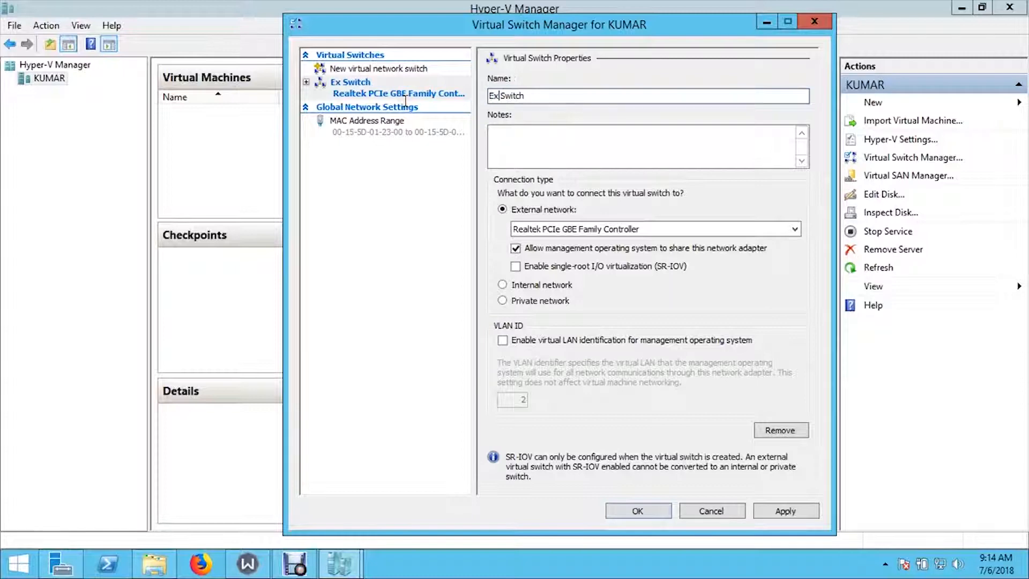
{"action": "type", "text": "ternal"}
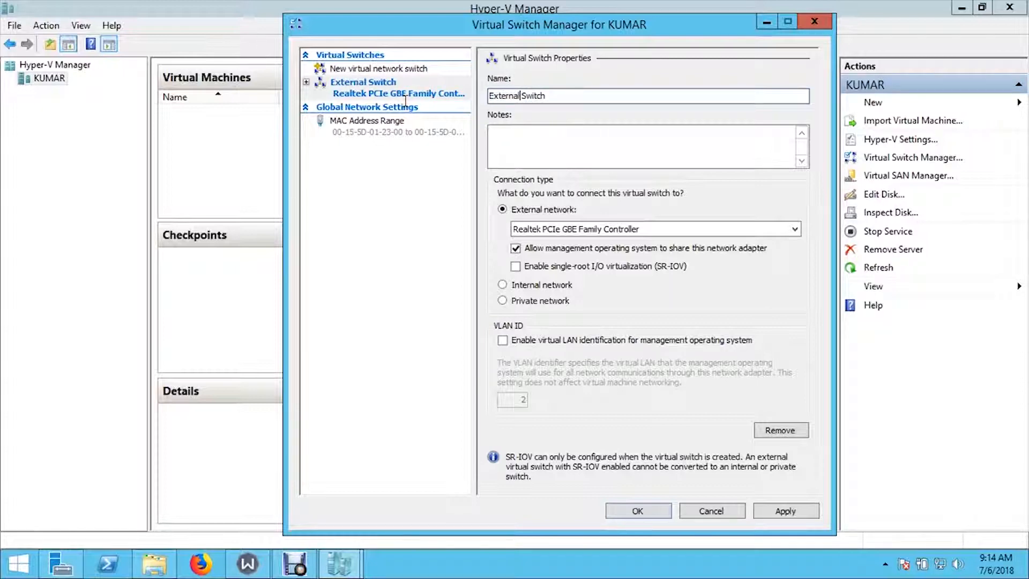
Connect the external switch to the Realtek PCIe GBE Family Controller network adapter
{"action": "left_click", "coordinate": [558, 229]}
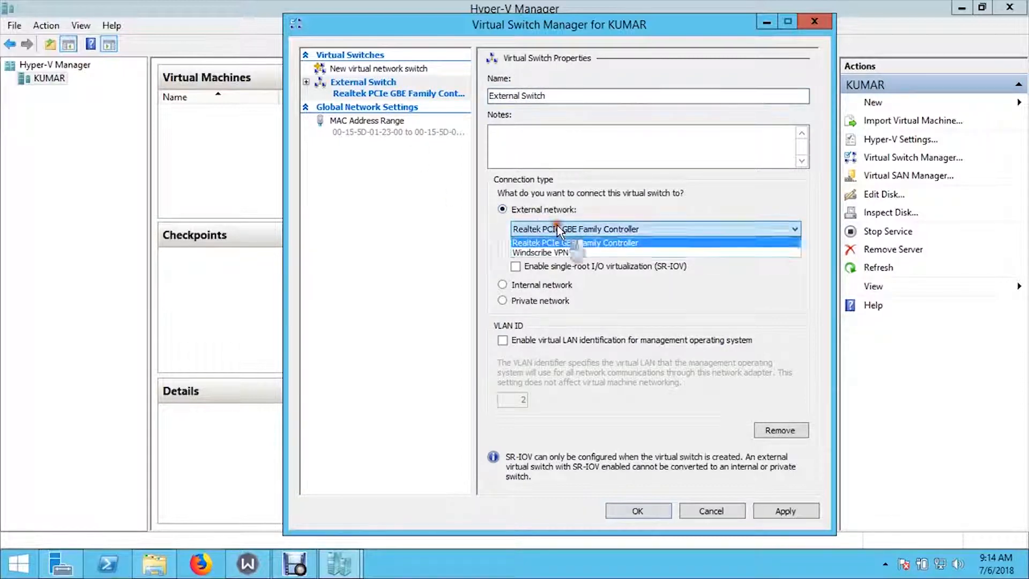
{"action": "left_click", "coordinate": [559, 230]}
{"action": "left_click", "coordinate": [557, 229]}
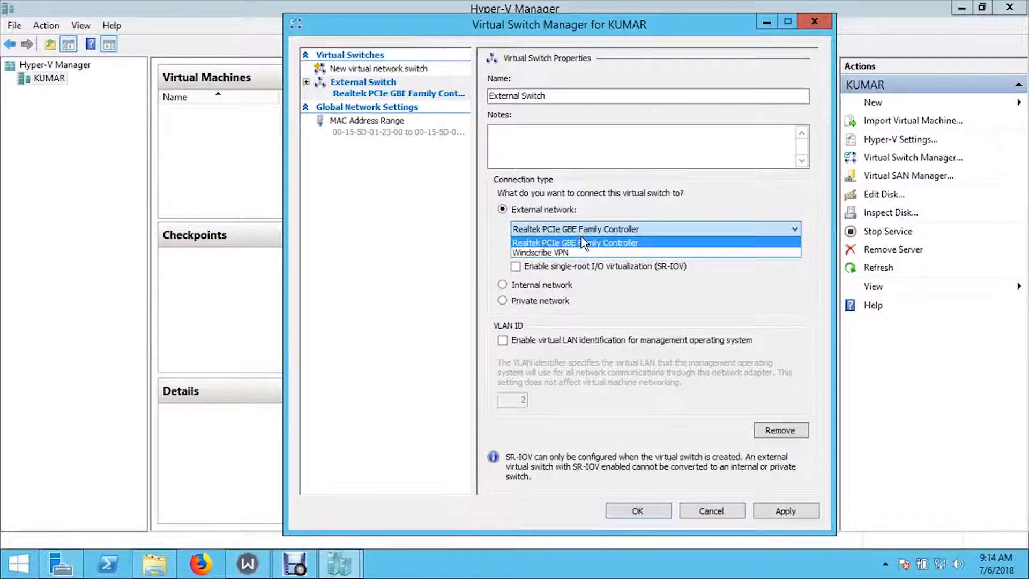
{"action": "left_click", "coordinate": [642, 243]}
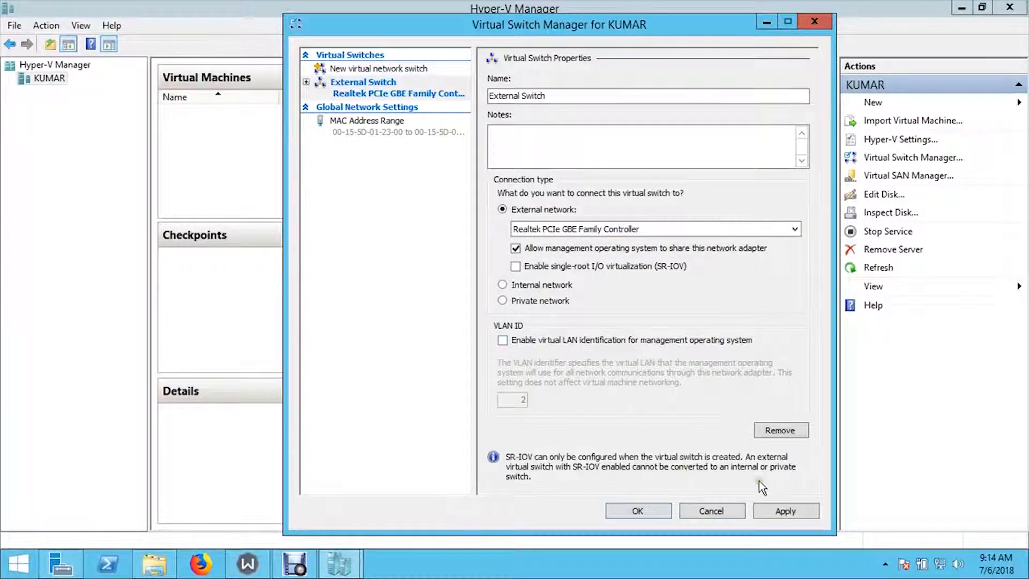
Apply the external switch configuration and accept the possible network disruption
{"action": "left_click", "coordinate": [774, 511]}
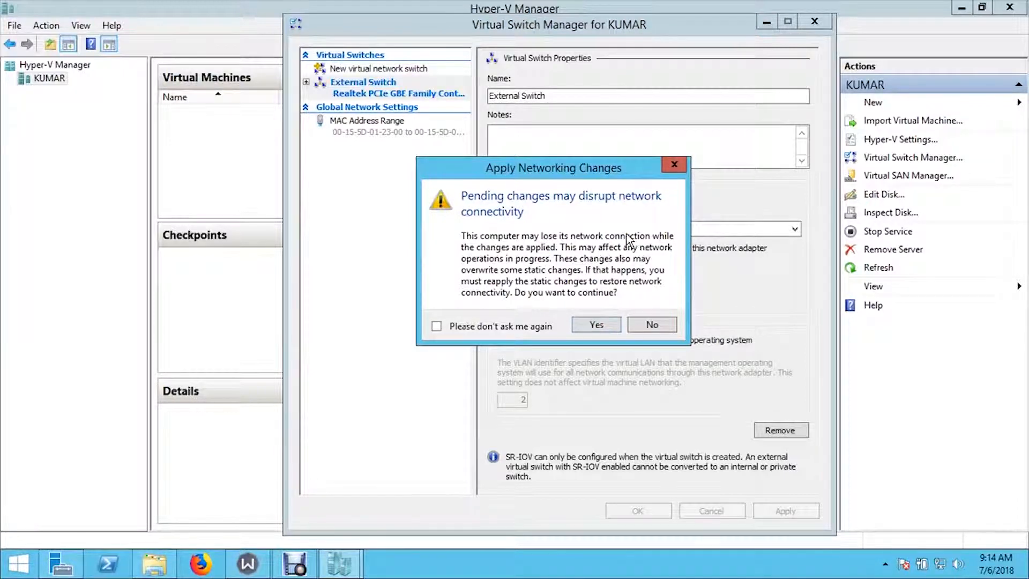
{"action": "left_click", "coordinate": [596, 325]}
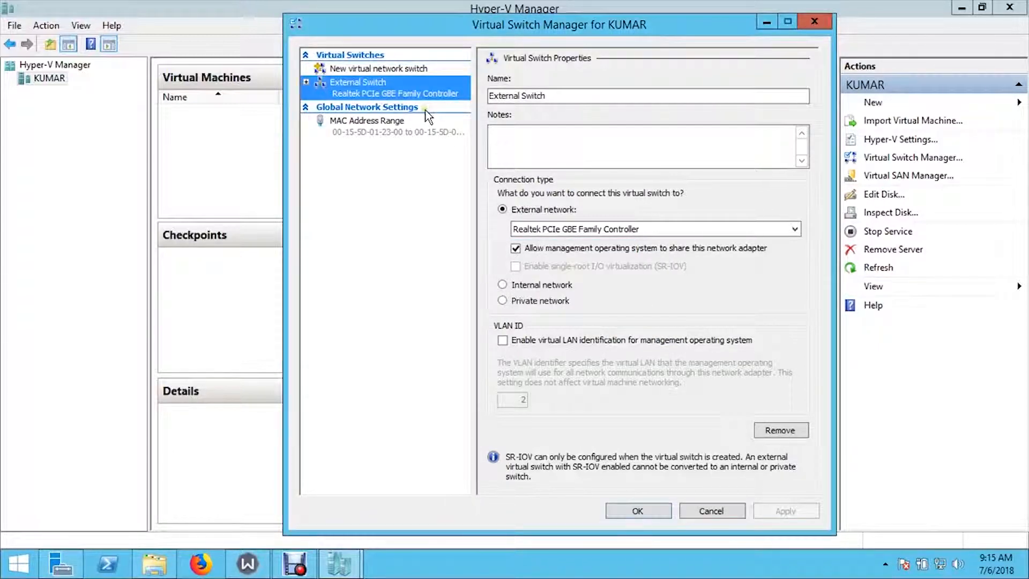
Review the external switch's extensions and the global MAC address range, and close the Virtual Switch Manager
{"action": "left_click", "coordinate": [307, 83]}
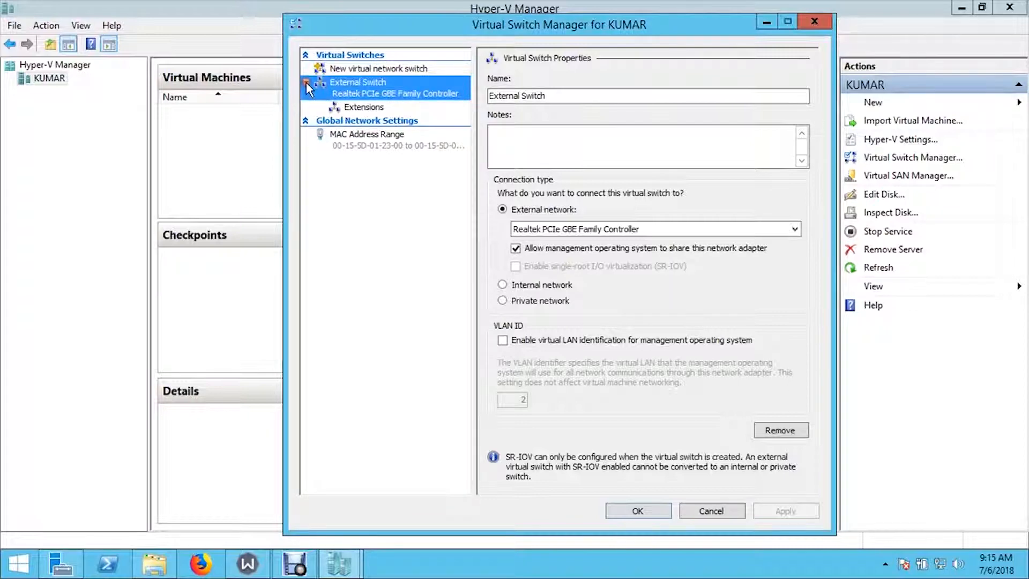
{"action": "left_click", "coordinate": [363, 107]}
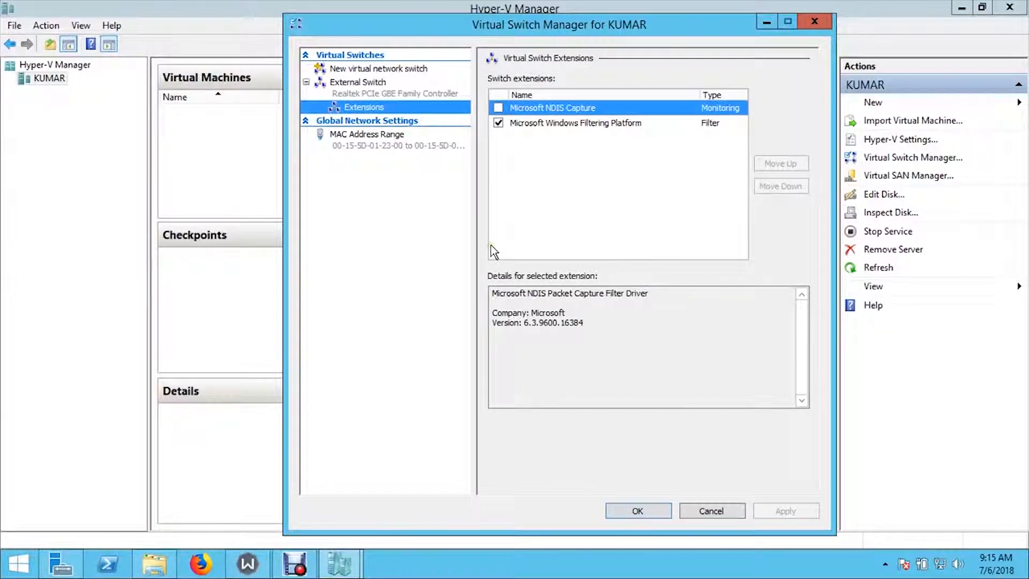
{"action": "left_click", "coordinate": [416, 144]}
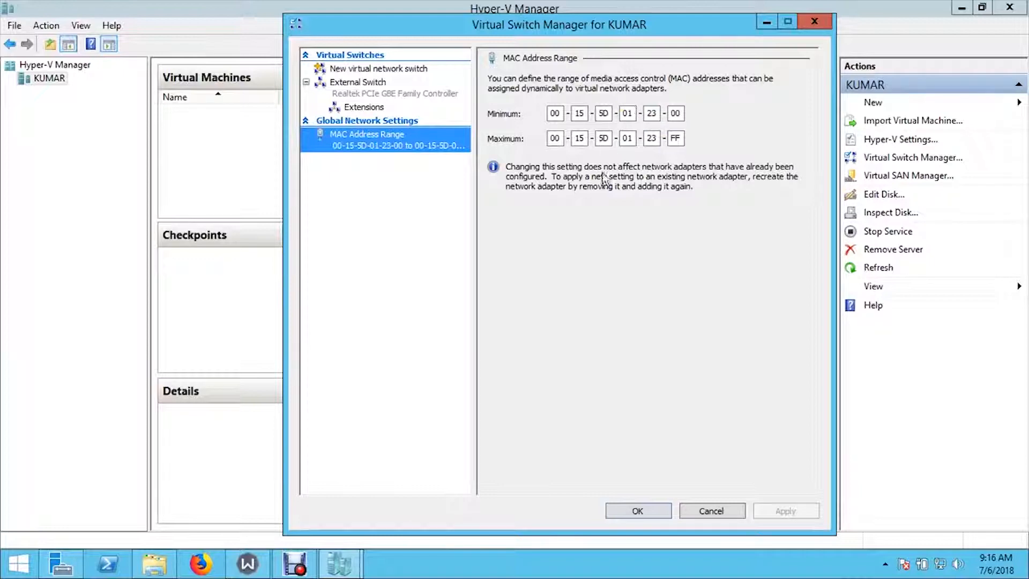
{"action": "left_click", "coordinate": [638, 510]}
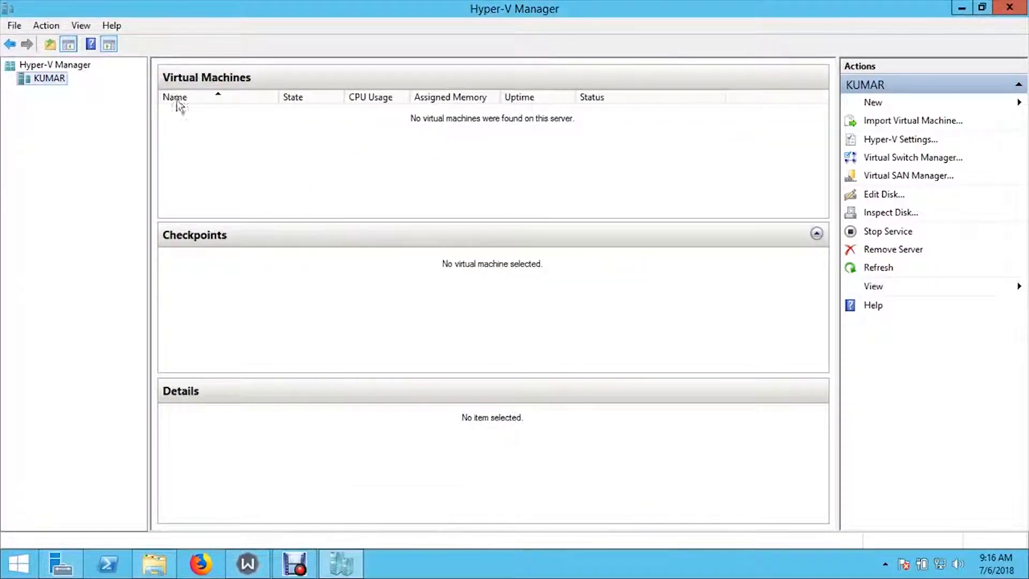
Open the server's Virtual SAN Manager, view the options for a new Fibre Channel SAN, and cancel out of it
{"action": "right_click", "coordinate": [54, 78]}
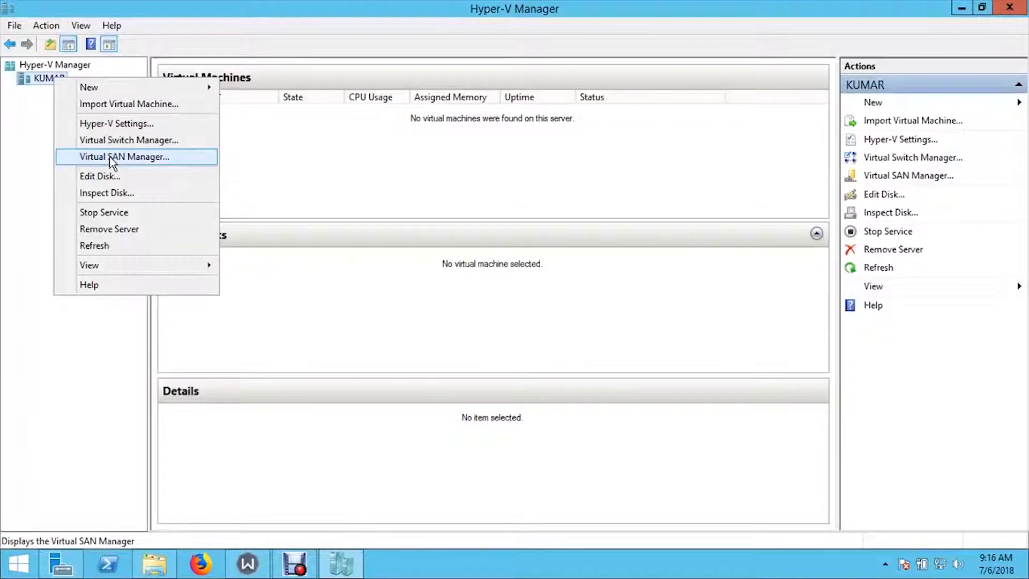
{"action": "left_click", "coordinate": [113, 158]}
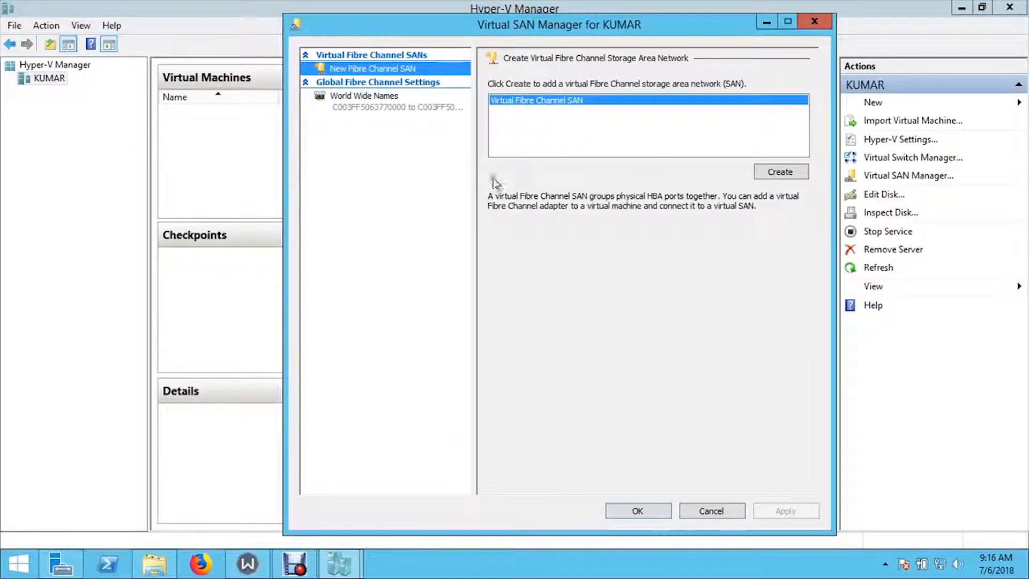
{"action": "left_click", "coordinate": [708, 512]}
{"action": "right_click", "coordinate": [39, 82]}
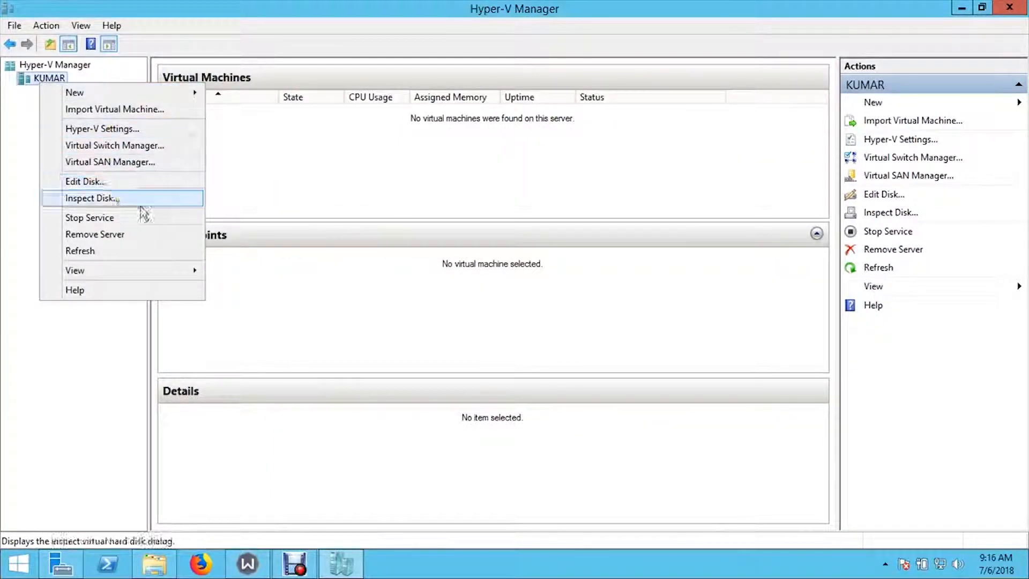
{"action": "mouse_move", "coordinate": [159, 95]}
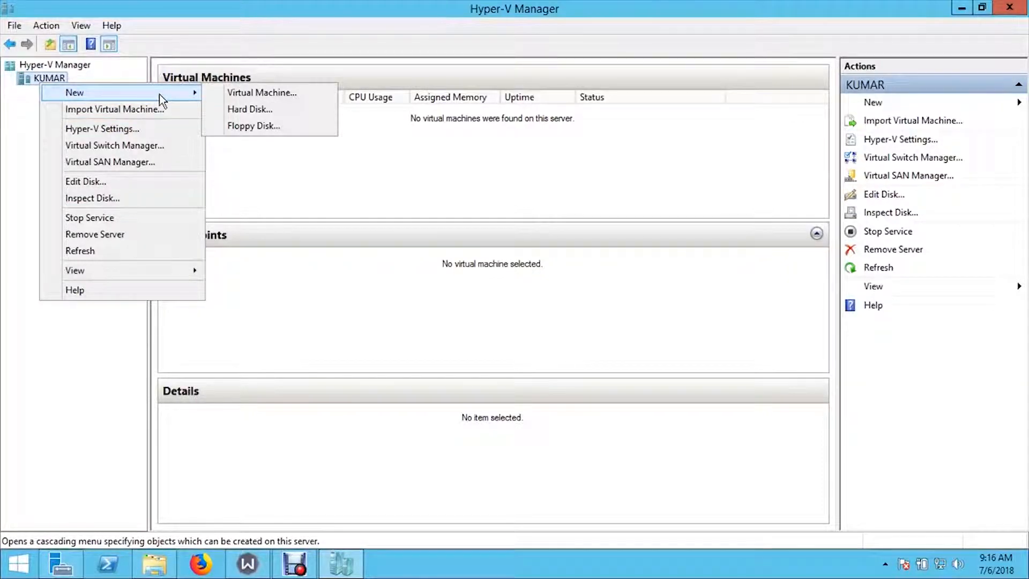
{"action": "left_click", "coordinate": [242, 109]}
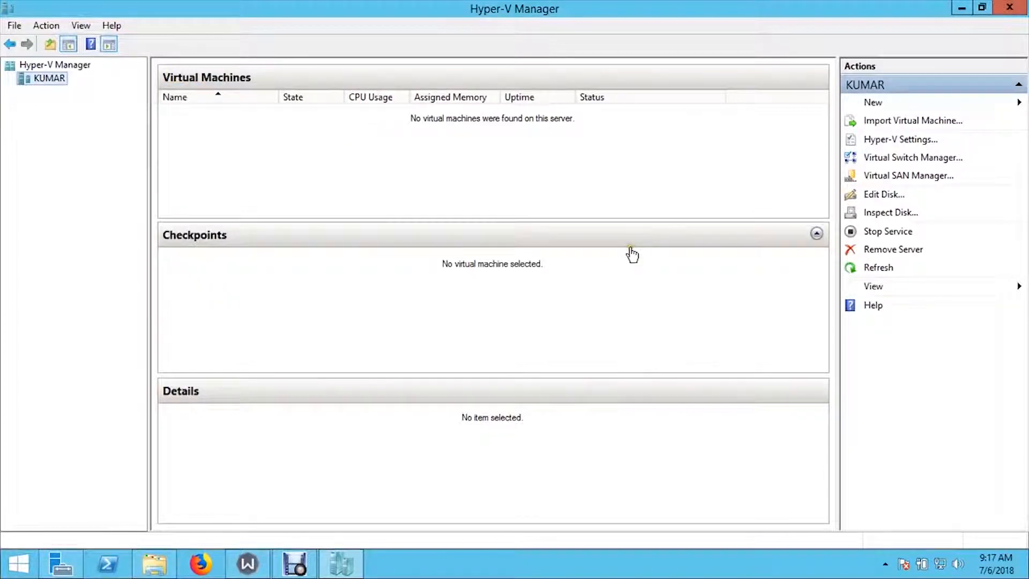